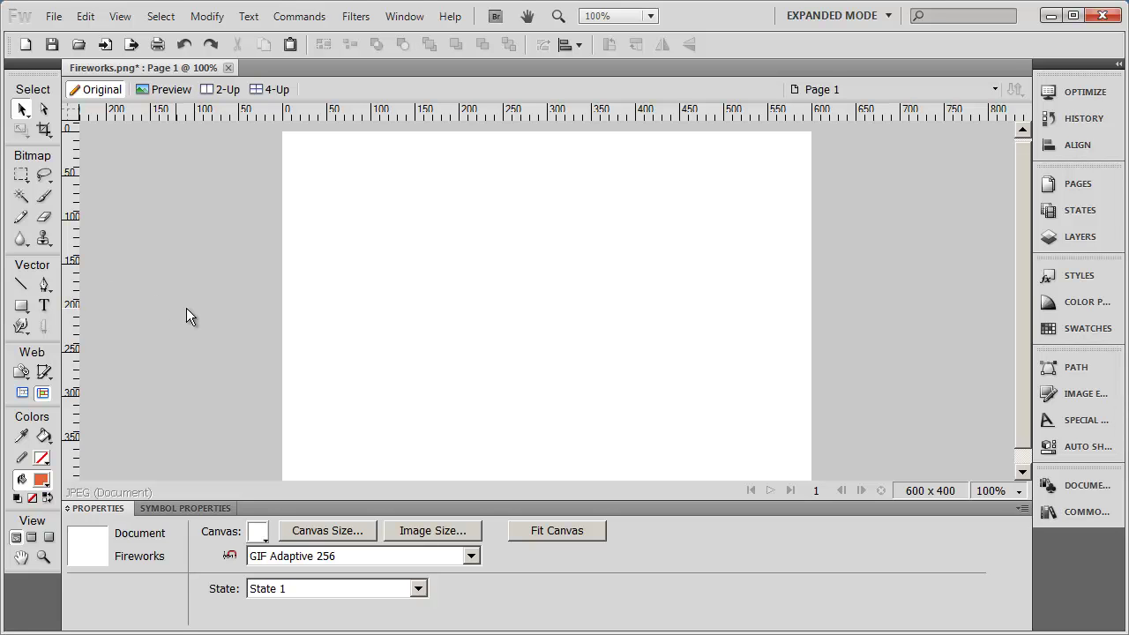
Draw an orange rectangle at the canvas top-left and an 84 × 84 orange square to its right
click(22, 307)
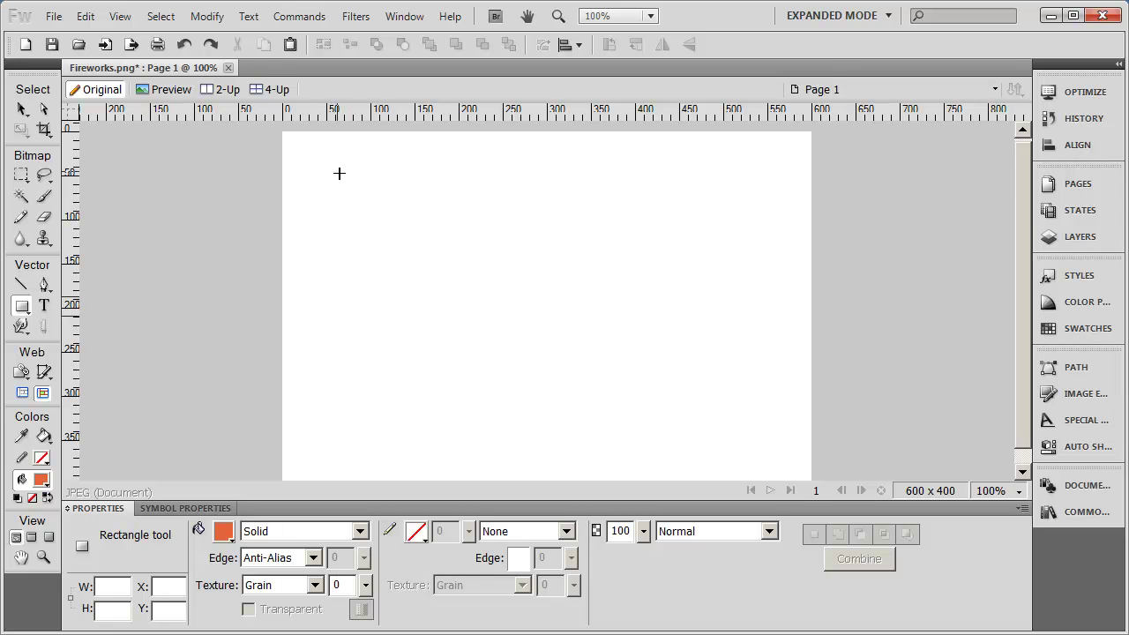
drag(338, 172, 493, 259)
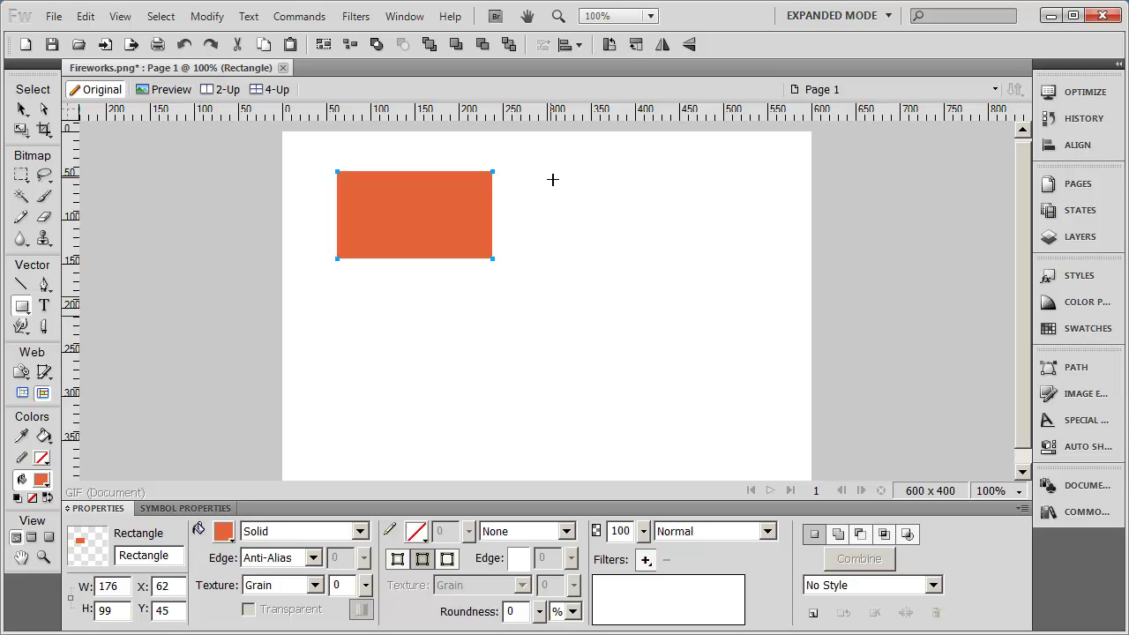
drag(550, 177, 625, 252)
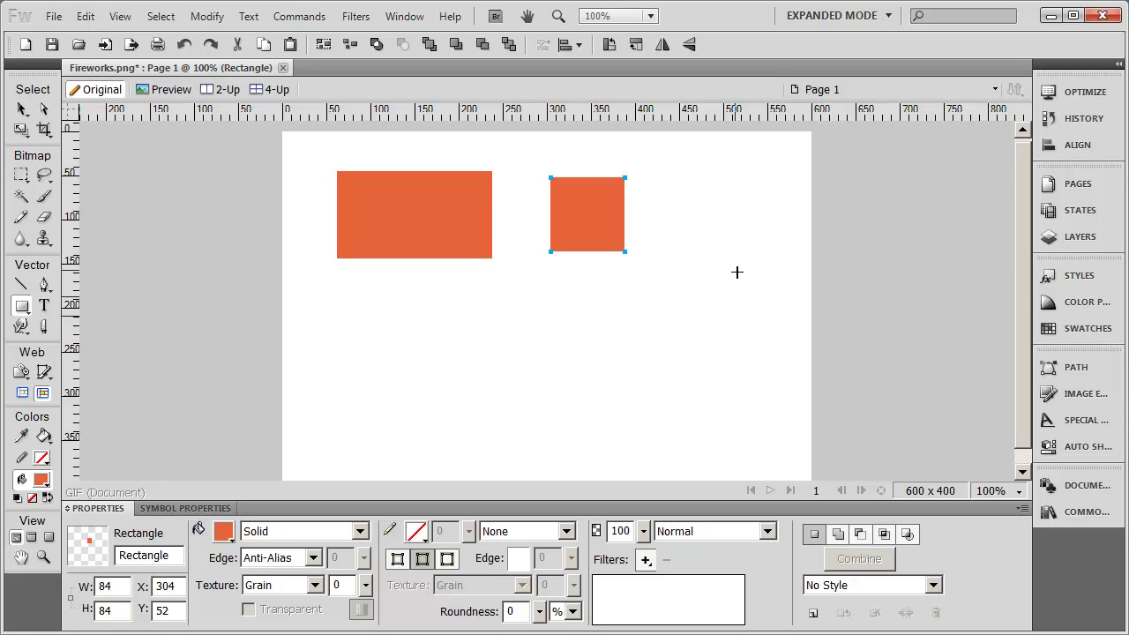
click(29, 314)
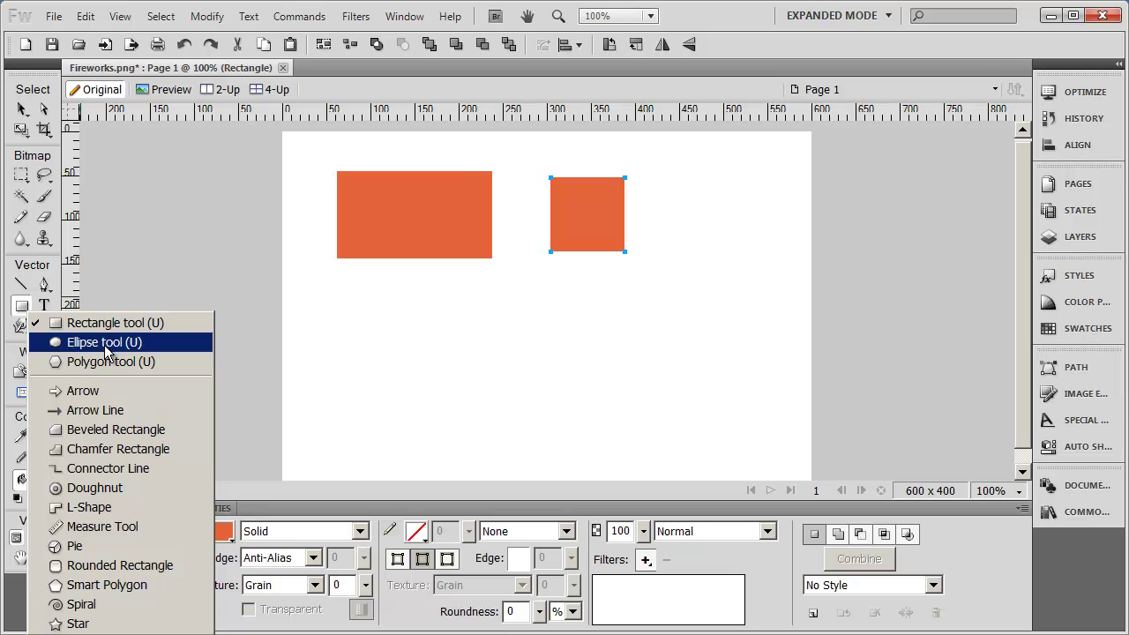
With the Ellipse tool, draw a wide ellipse under the rectangle and an 82 × 82 circle under the square
click(105, 344)
drag(337, 313, 506, 362)
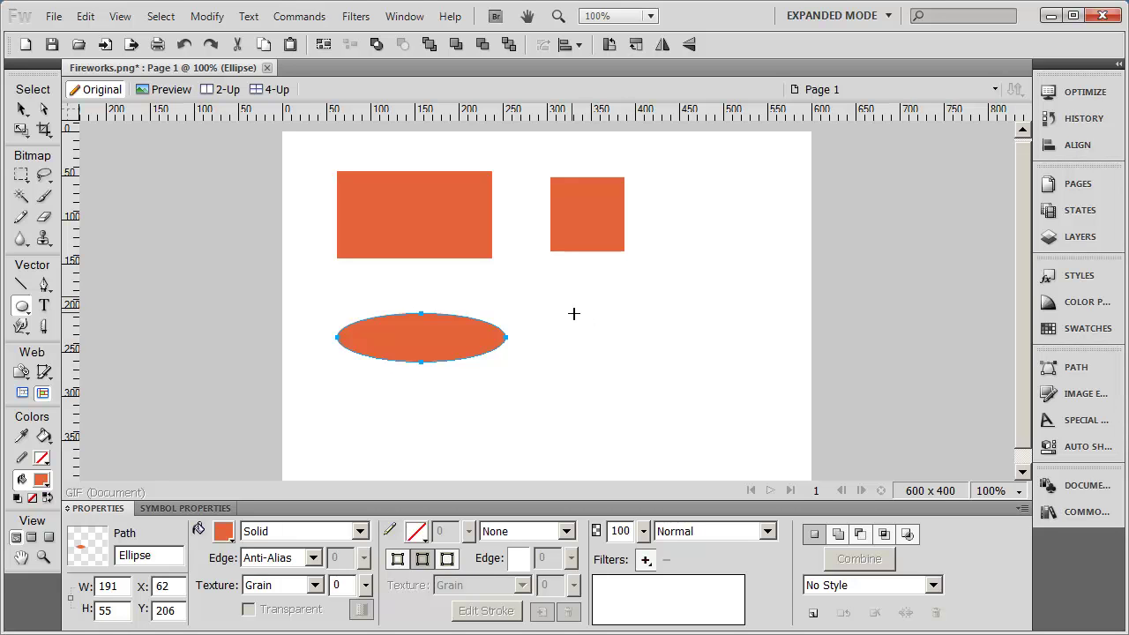
drag(573, 312, 644, 382)
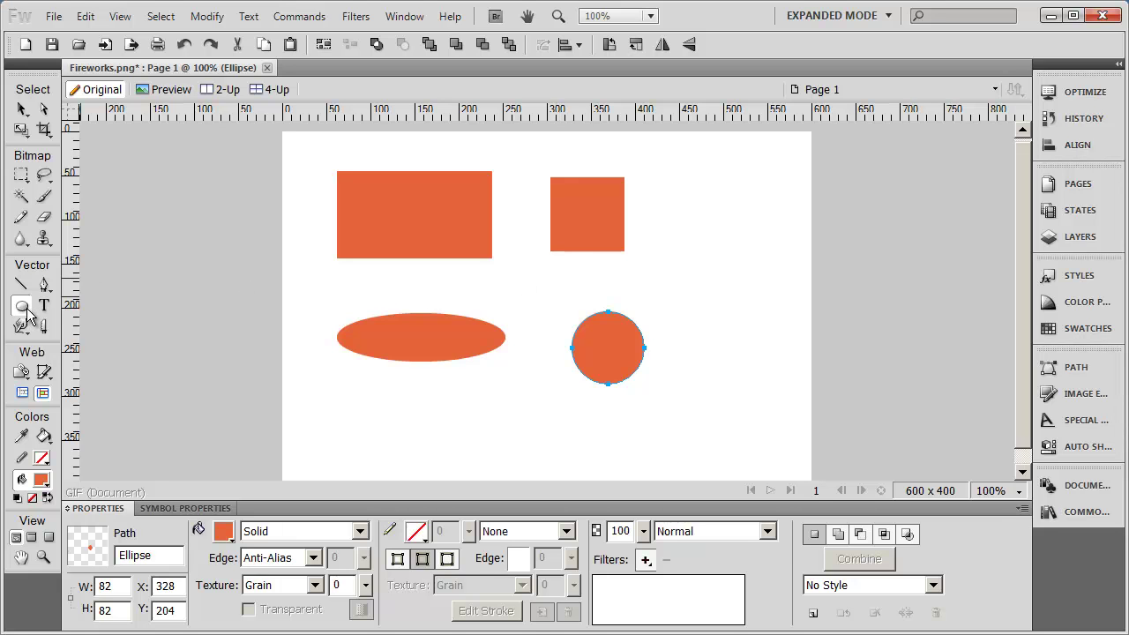
click(18, 112)
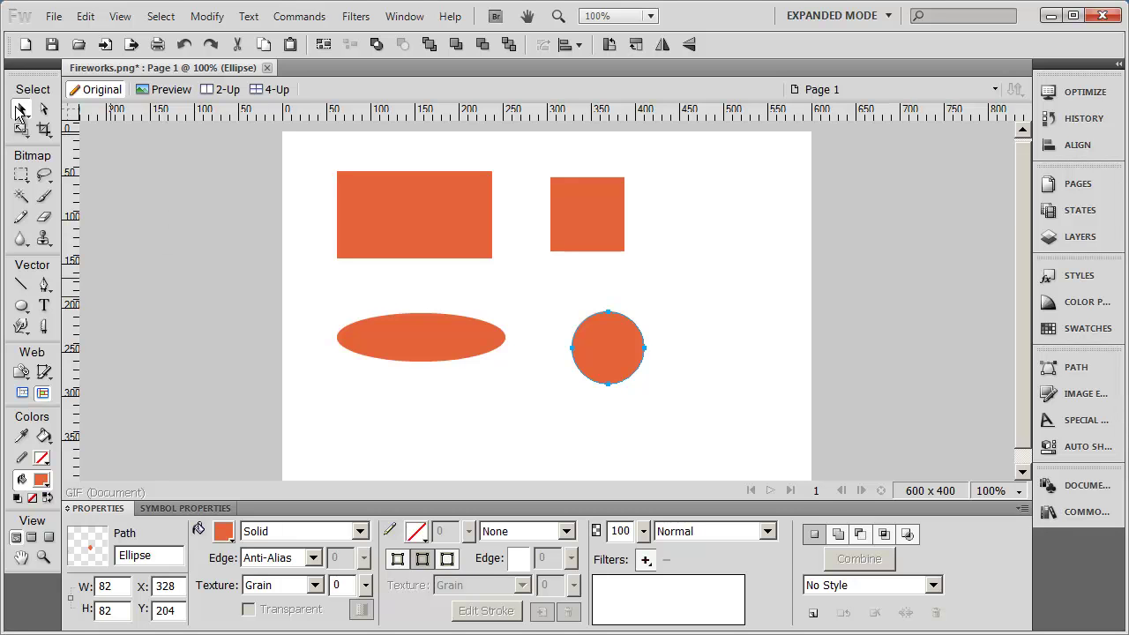
click(399, 225)
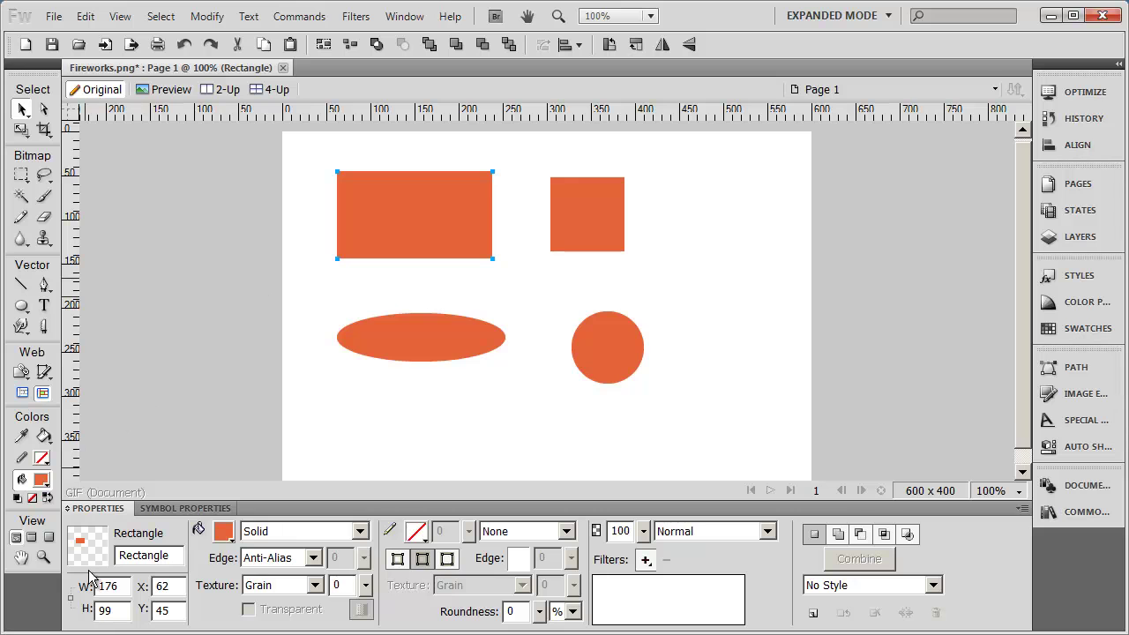
click(183, 508)
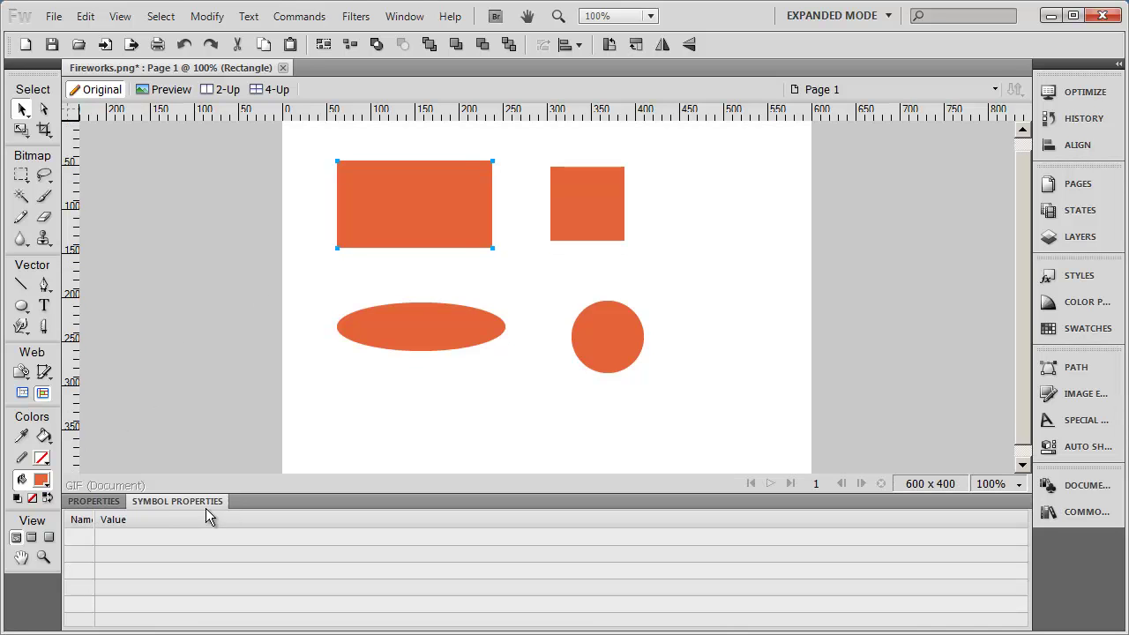
click(81, 501)
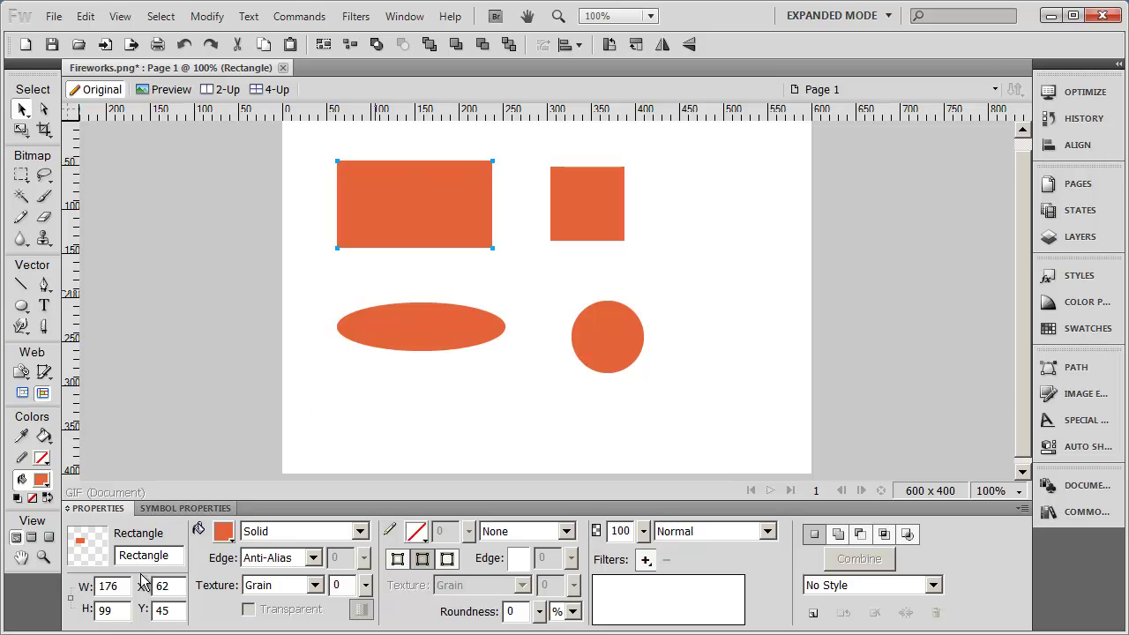
click(163, 556)
double_click(166, 556)
click(157, 556)
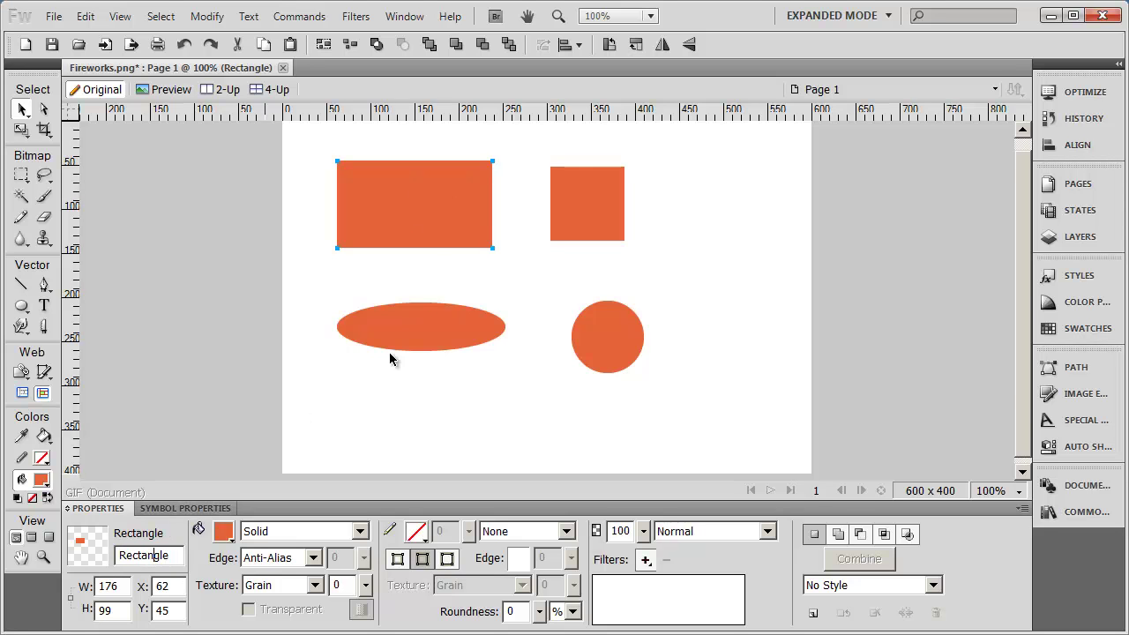
click(591, 202)
click(377, 339)
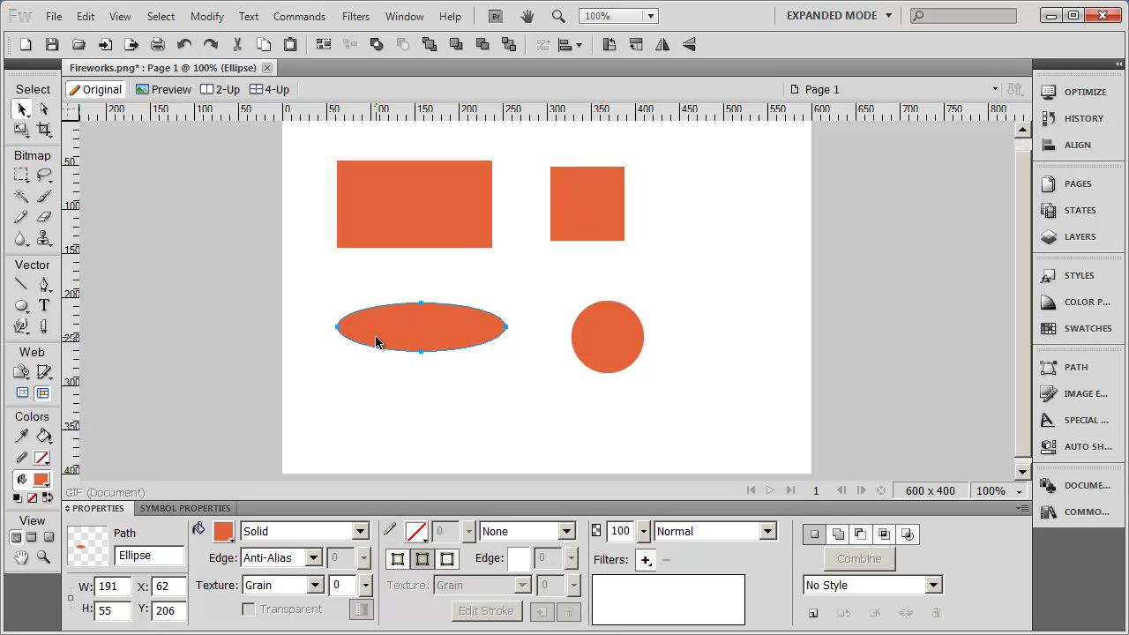
click(622, 337)
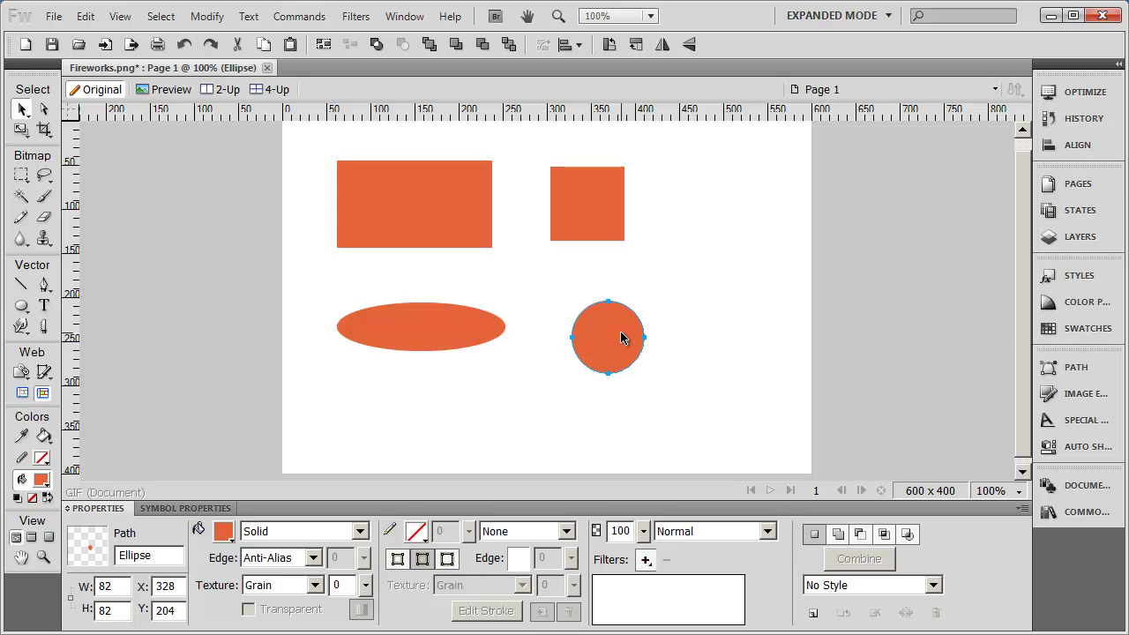
click(395, 232)
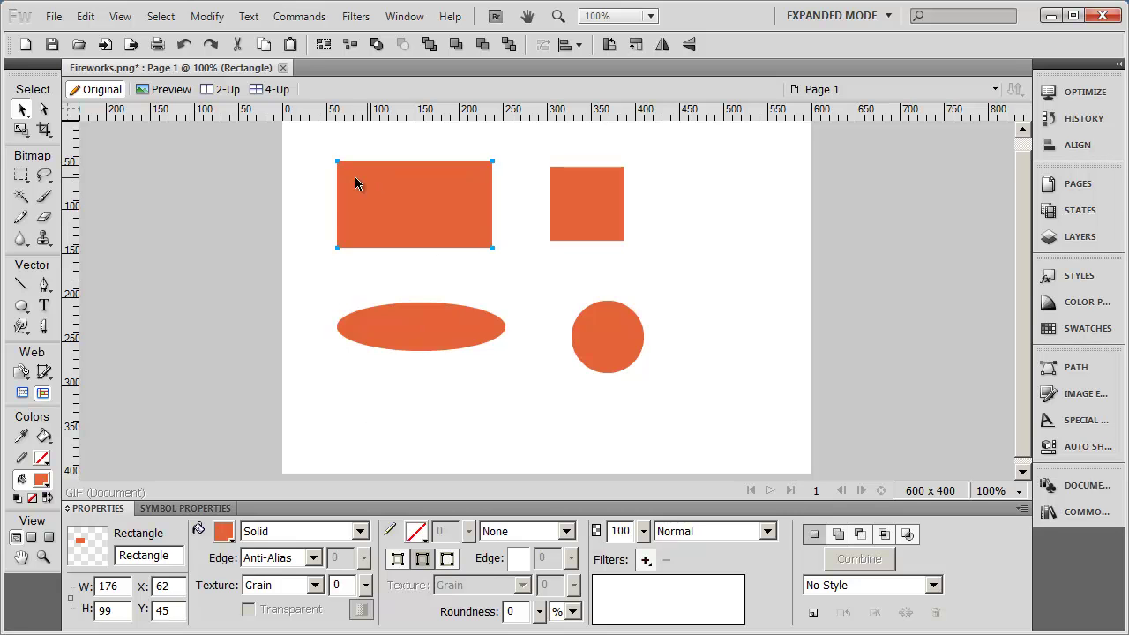
Drag the large rectangle back and forth until it rests at X 70, Y 45
mouse_move(380, 214)
mouse_down()
mouse_move(392, 235)
mouse_move(352, 217)
mouse_move(383, 219)
mouse_move(371, 235)
mouse_move(397, 210)
mouse_move(392, 223)
mouse_move(384, 214)
mouse_up()
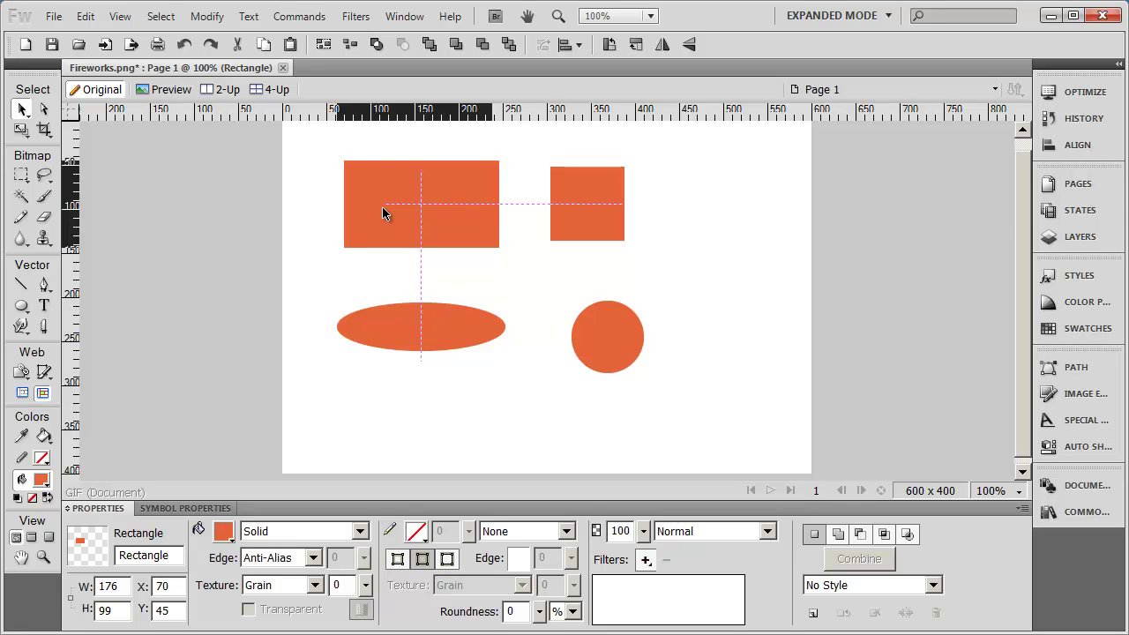
mouse_move(383, 208)
mouse_down()
mouse_move(367, 206)
mouse_move(370, 237)
mouse_move(373, 210)
mouse_move(390, 216)
mouse_up()
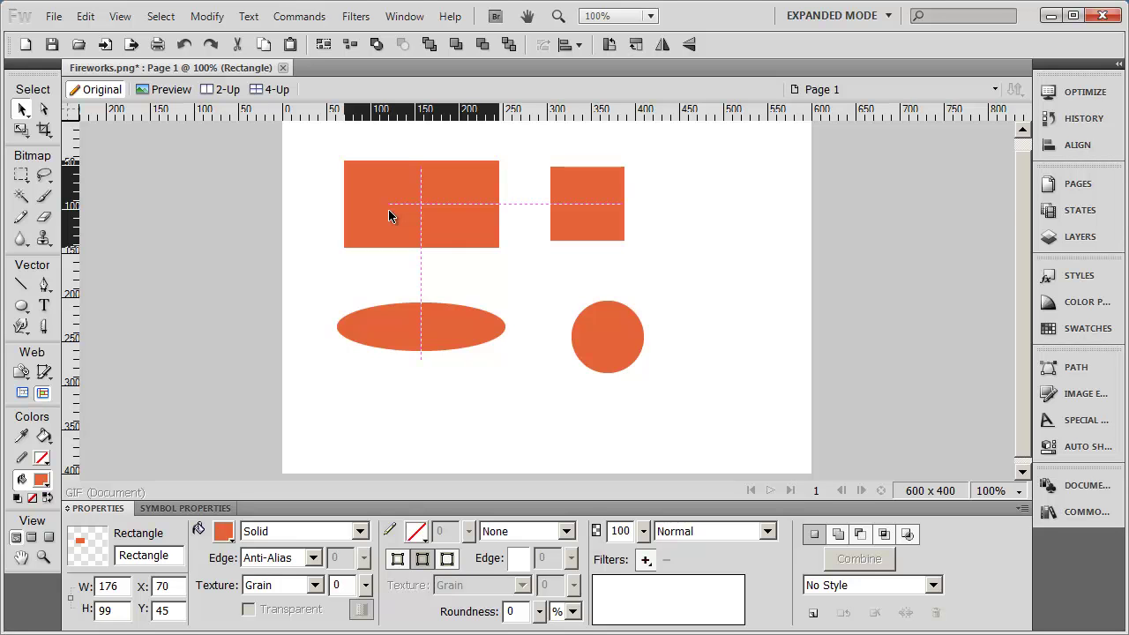
drag(389, 211, 355, 213)
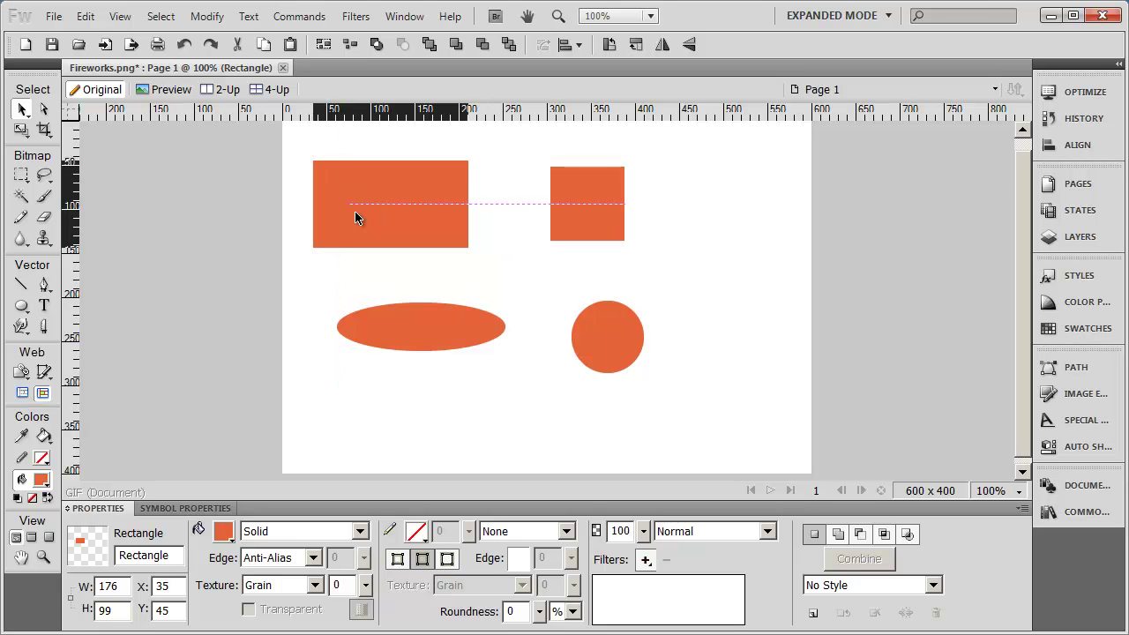
drag(355, 212, 389, 212)
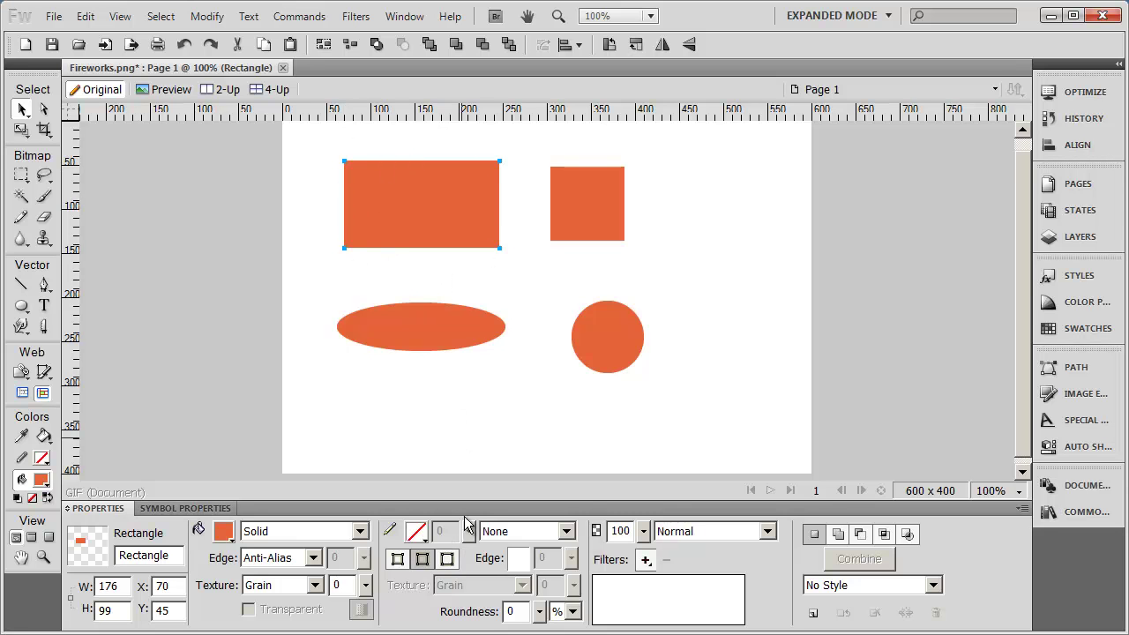
Give the rectangle a blue outline with a 5 px stroke width
click(421, 533)
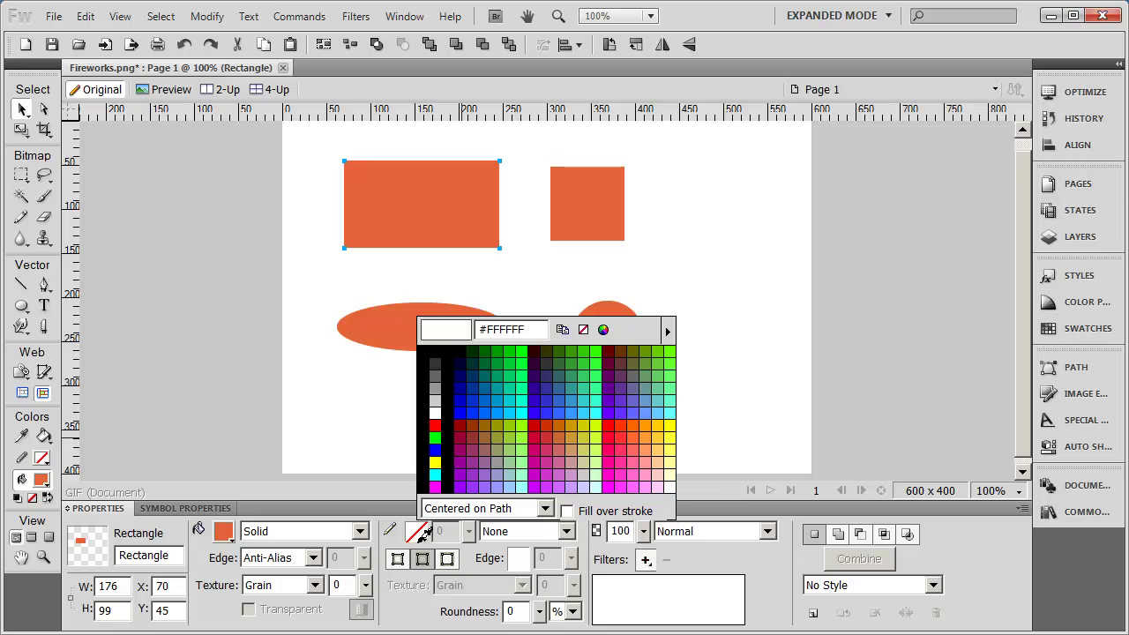
click(438, 447)
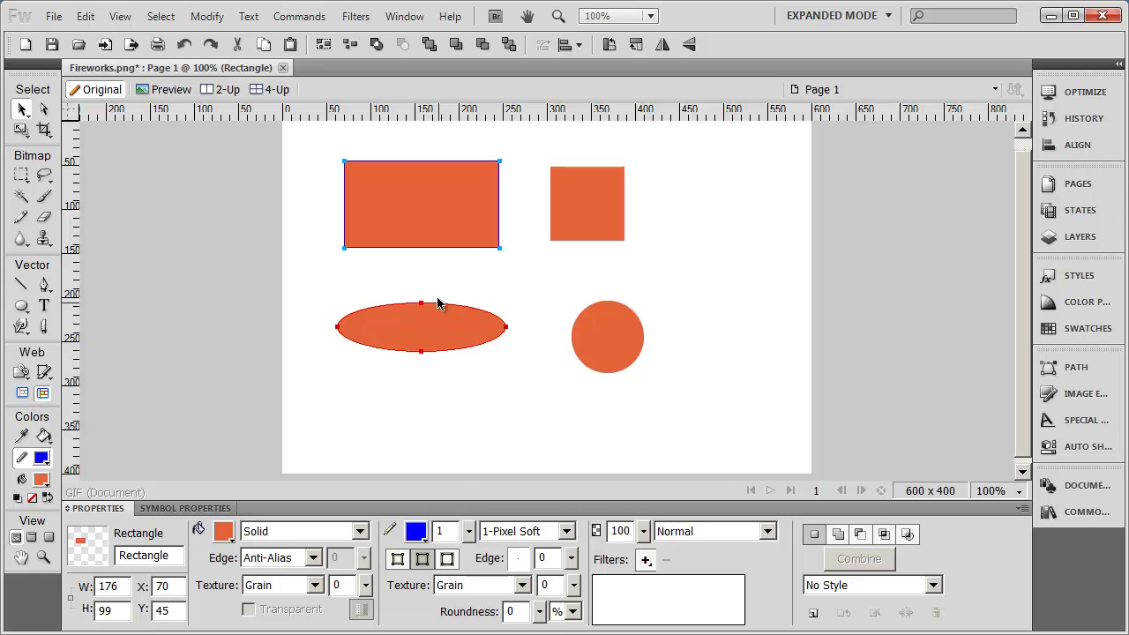
click(524, 309)
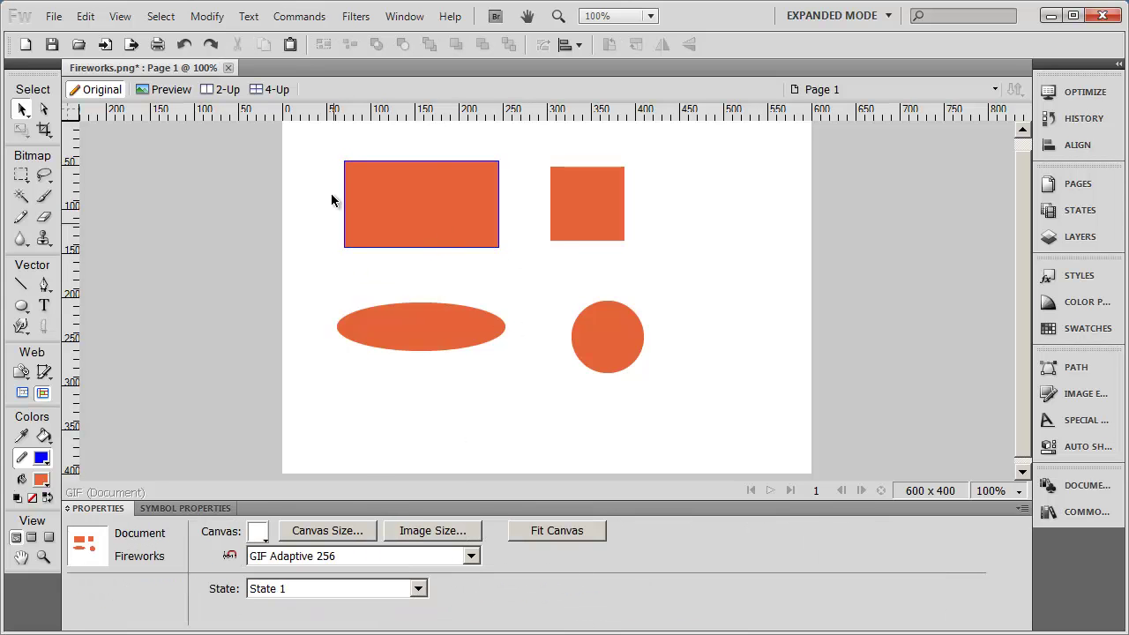
click(418, 204)
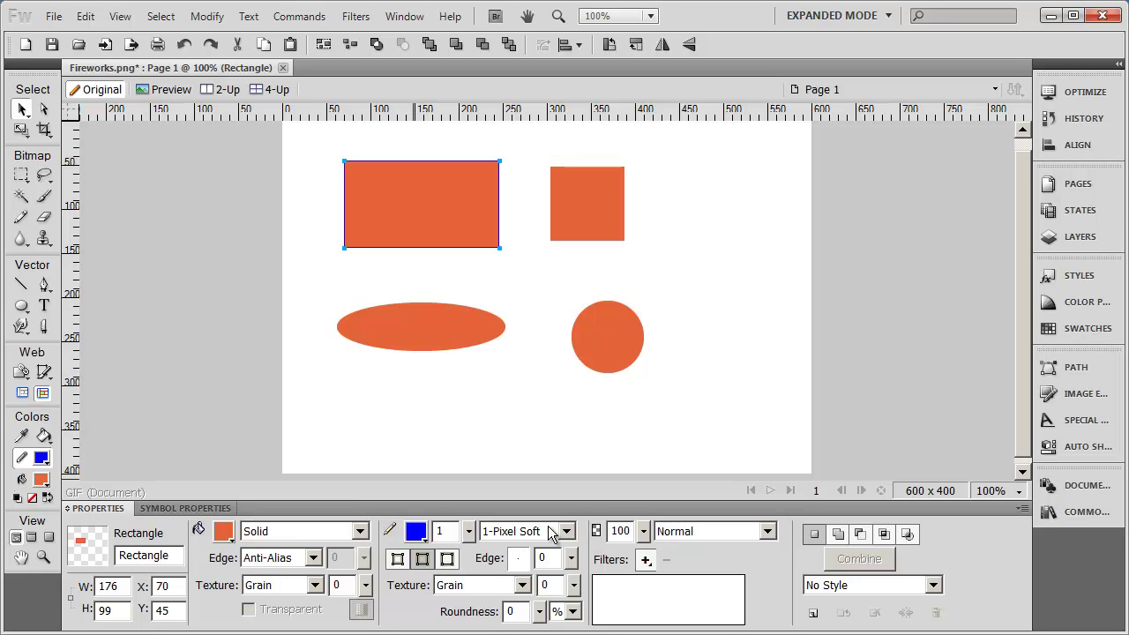
double_click(457, 532)
text(5)
key(Tab)
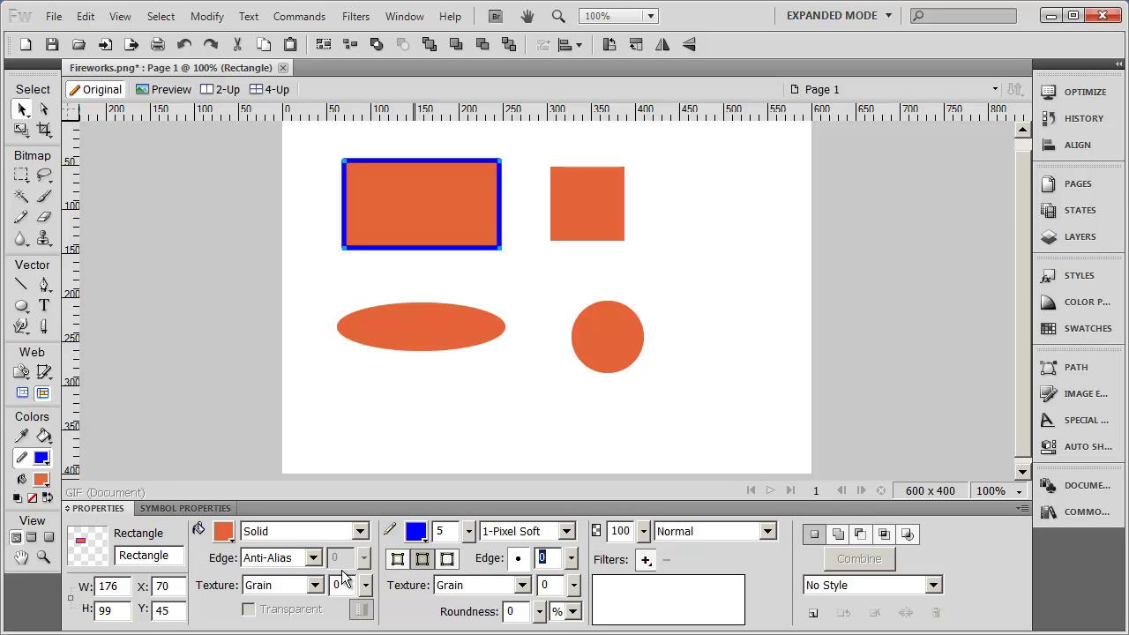
Change the stroke type to Basic Hard Line in blue #0000FF and reselect the rectangle
click(508, 534)
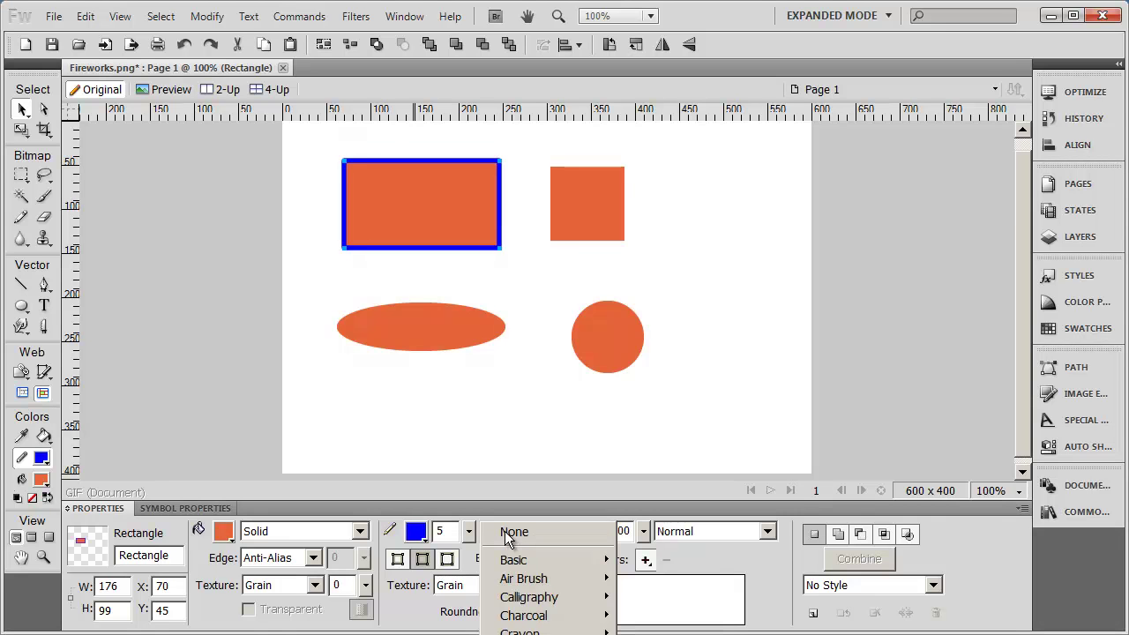
click(506, 532)
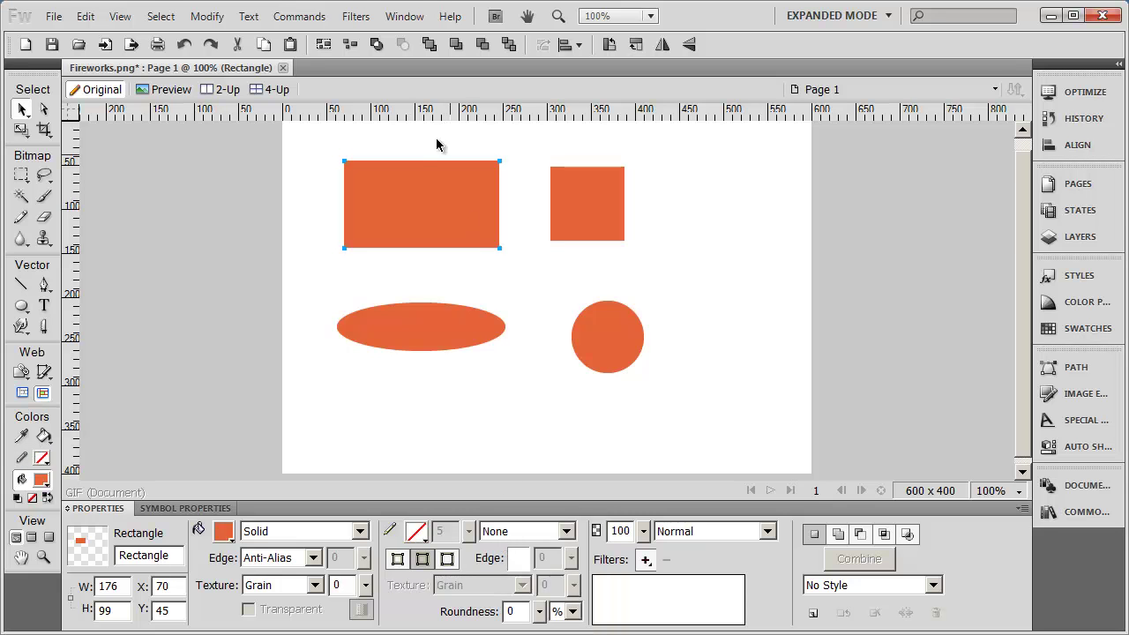
click(511, 530)
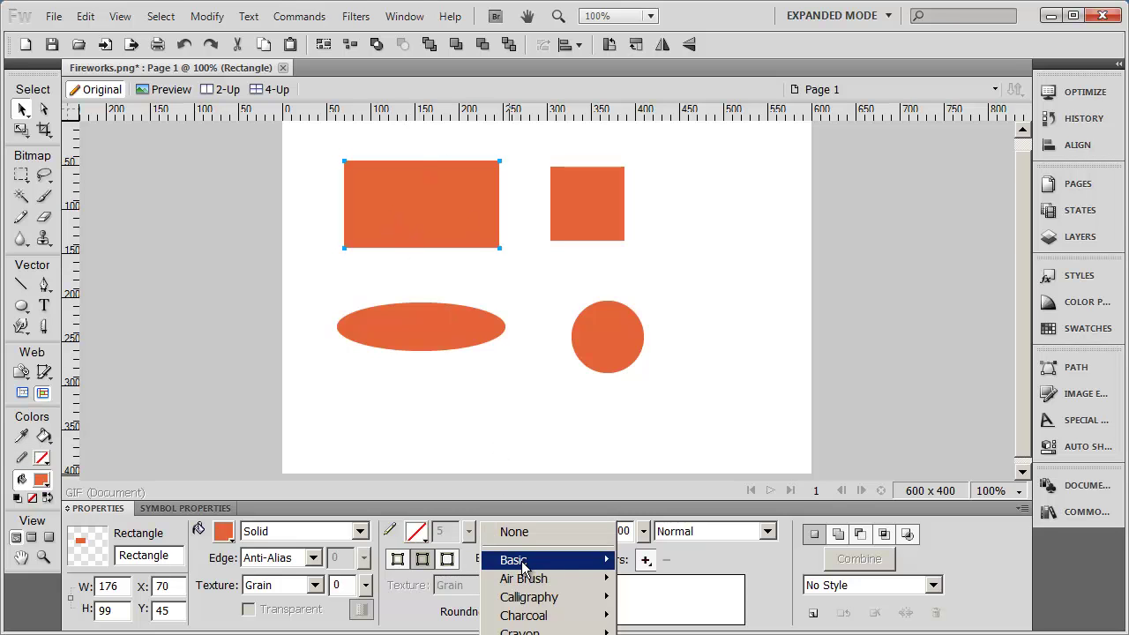
mouse_move(522, 561)
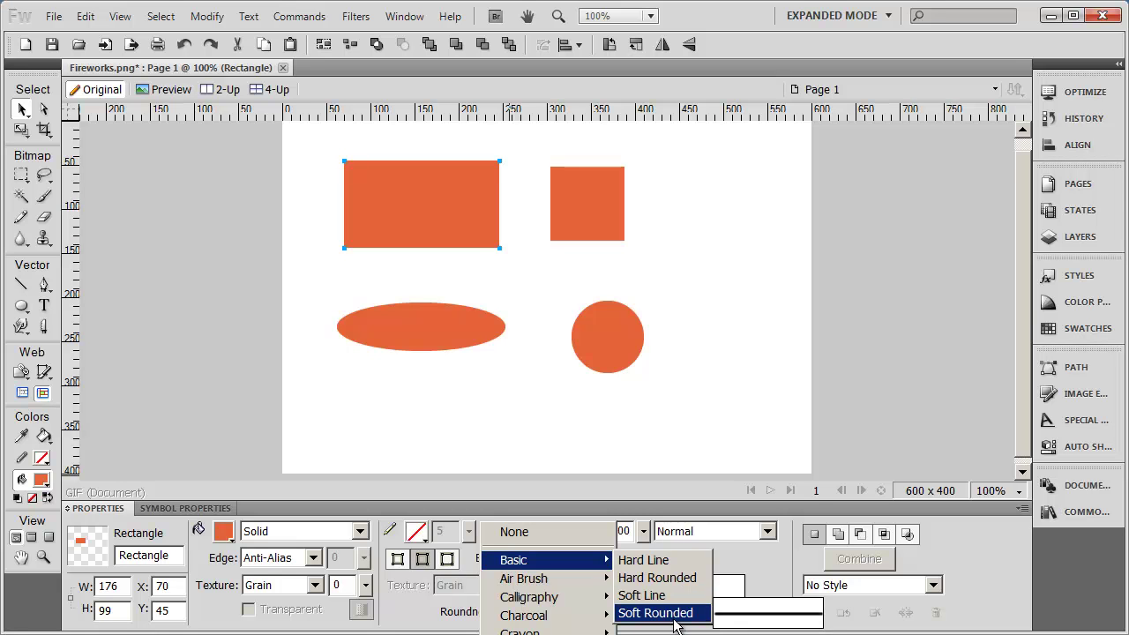
click(664, 561)
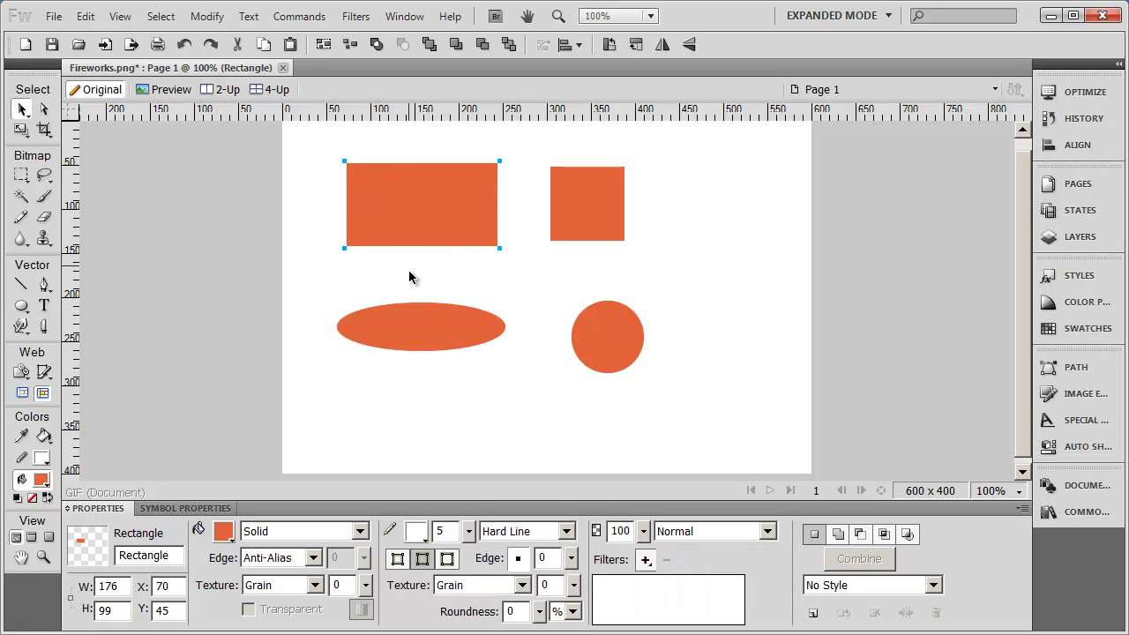
click(414, 533)
click(444, 448)
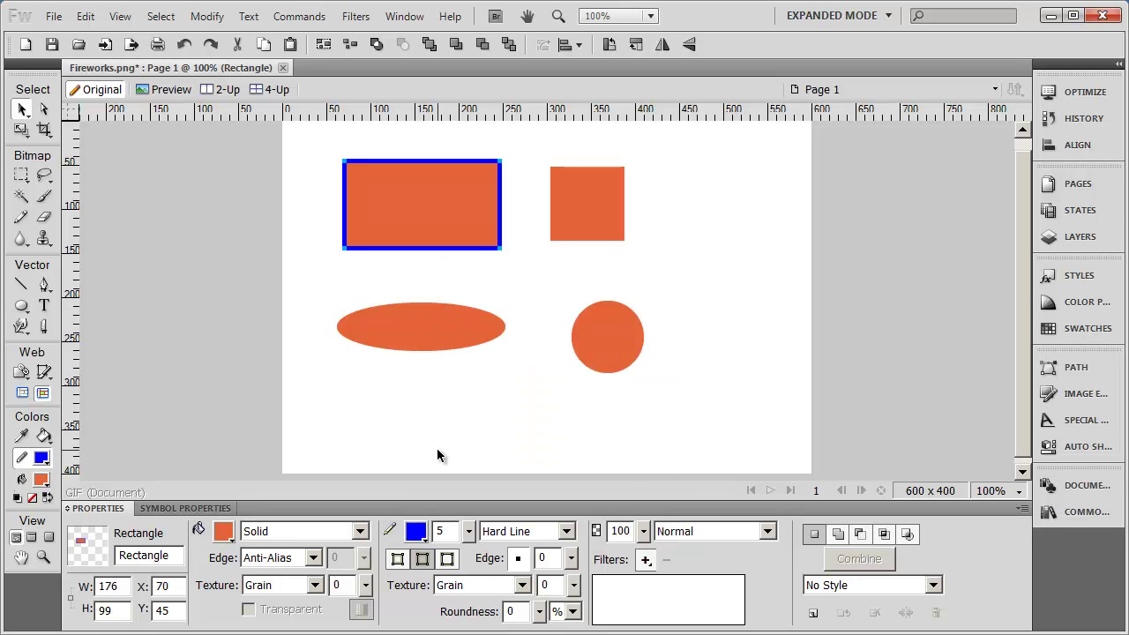
click(585, 451)
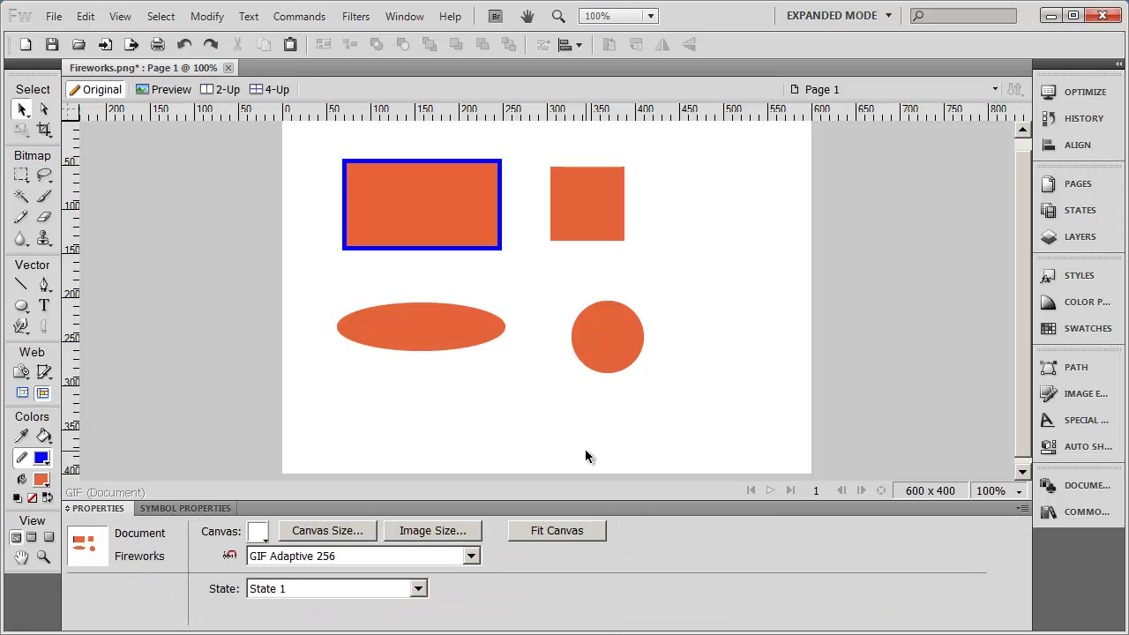
click(437, 212)
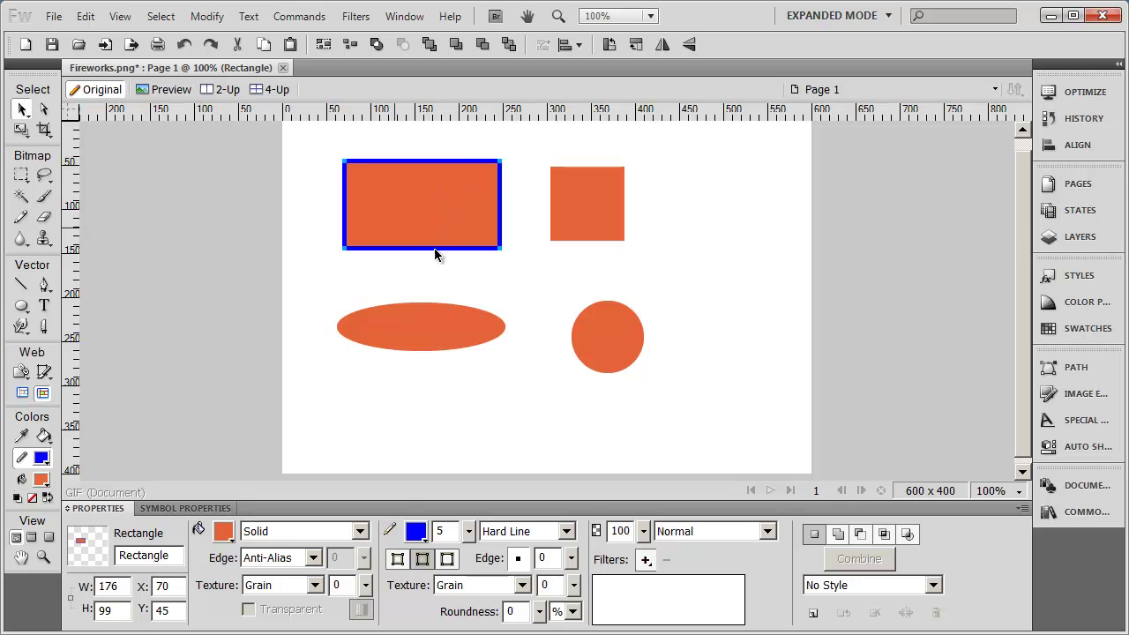
Fill the rectangle with pale yellow #FFFF66, then collapse the Properties panel
click(224, 534)
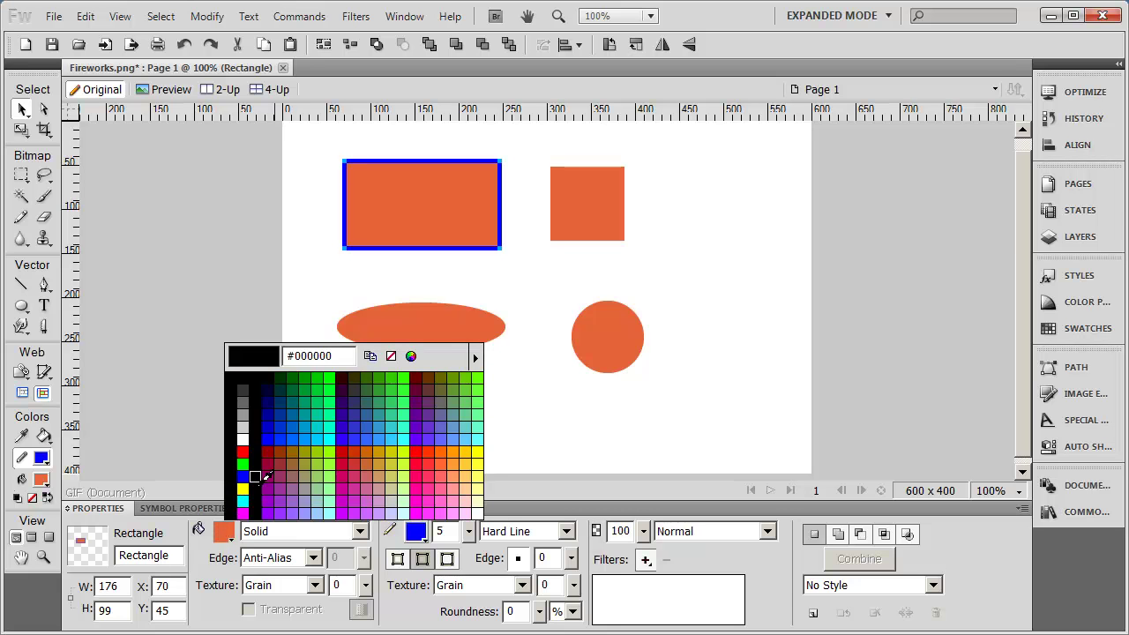
click(477, 476)
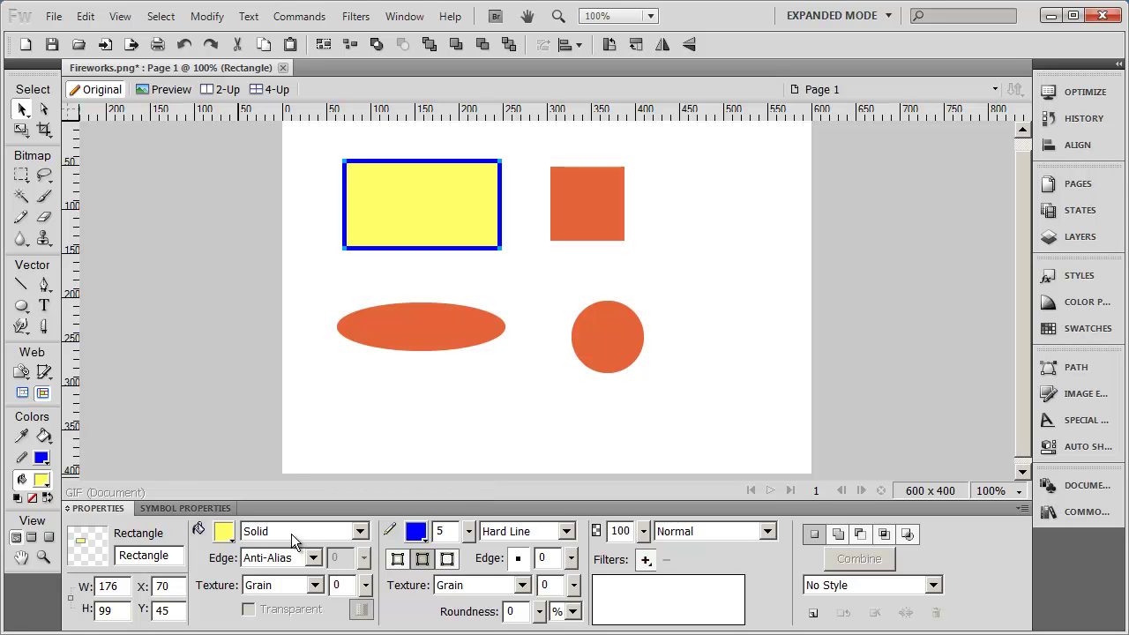
click(360, 532)
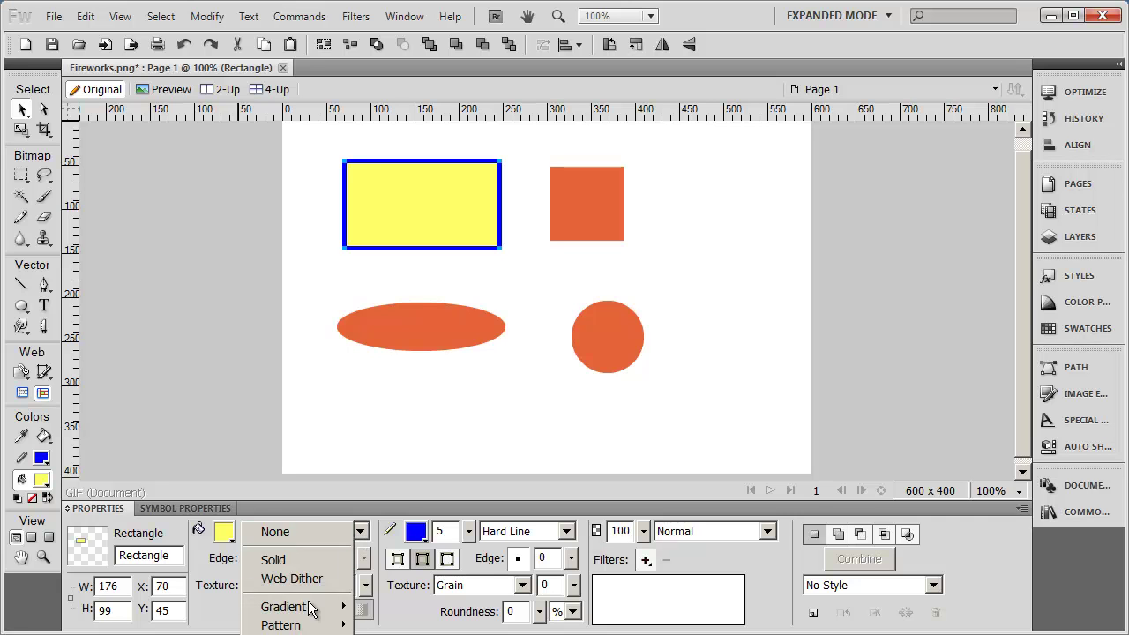
mouse_move(313, 610)
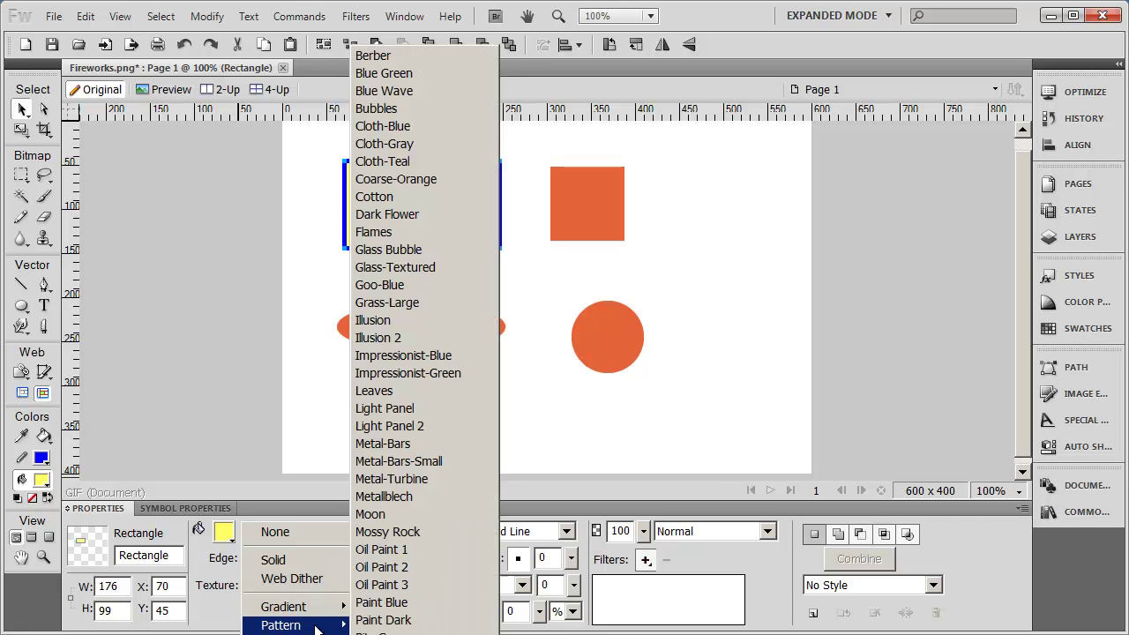
click(897, 402)
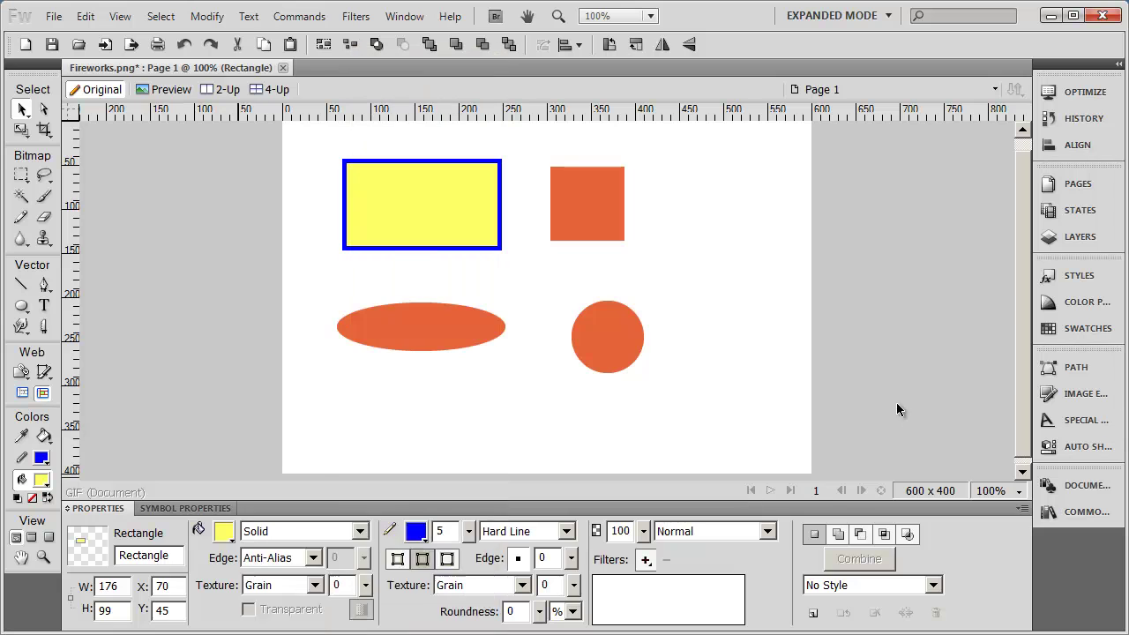
click(896, 403)
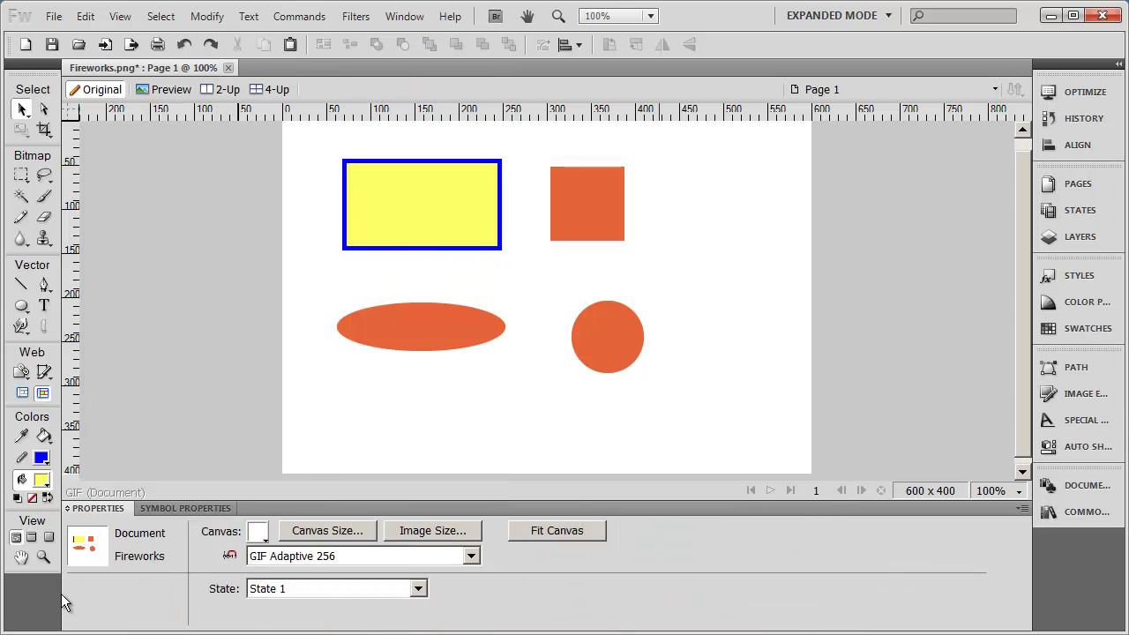
click(408, 240)
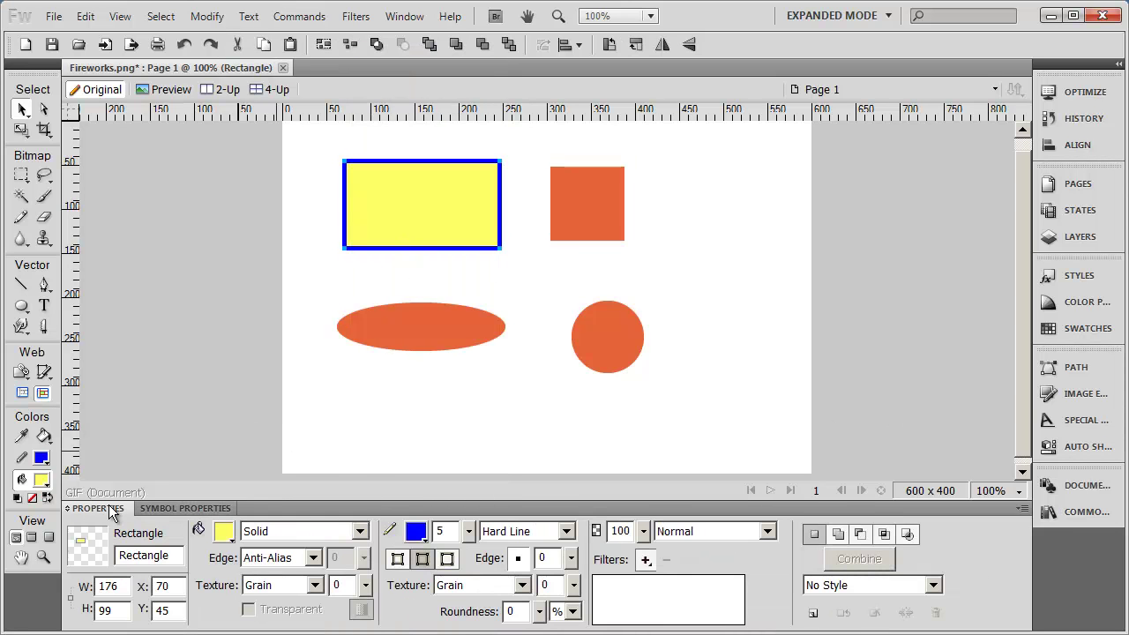
click(97, 509)
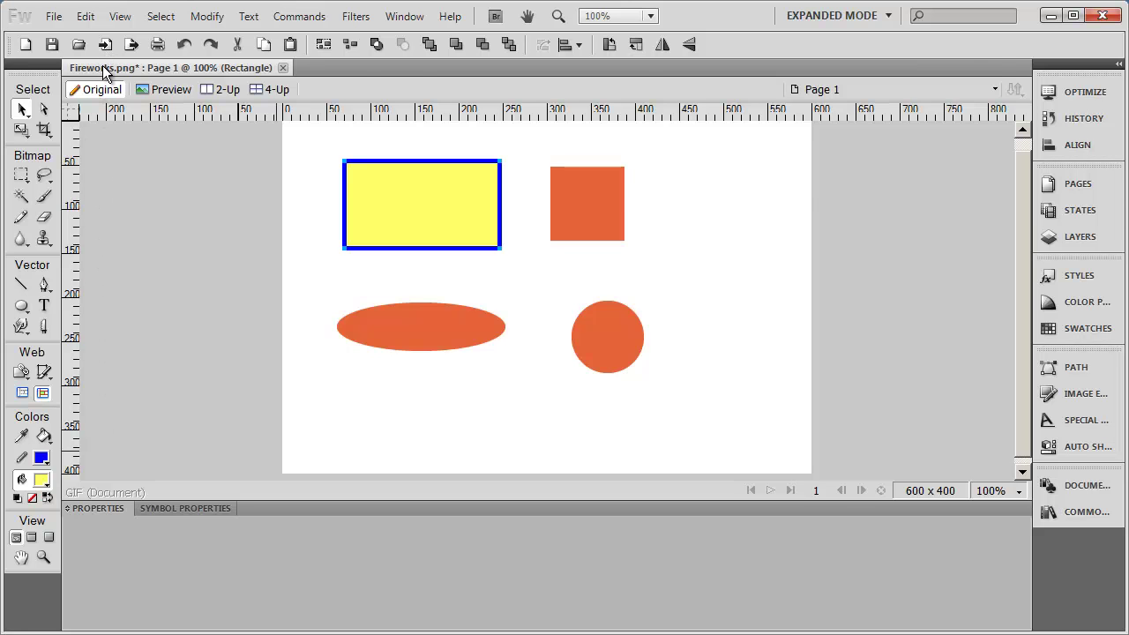
Float the Properties panel with Ctrl+F3 and try a Pattern > Cotton fill on the ellipse
key(ctrl+F3)
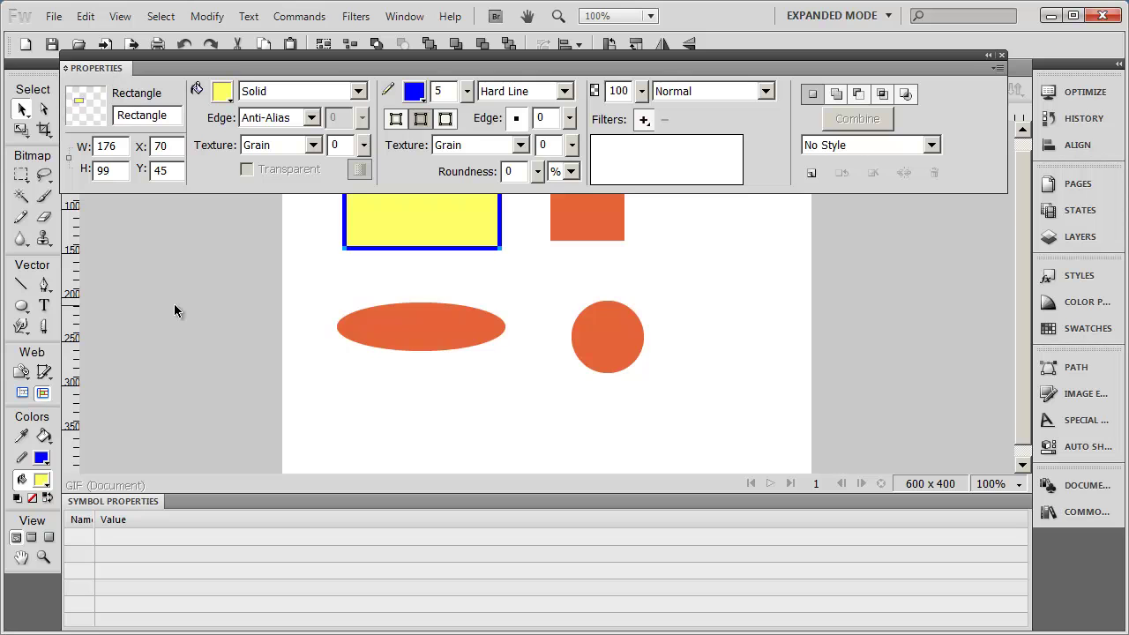
scroll(174, 310, down, 1)
scroll(174, 310, up, 2)
click(348, 328)
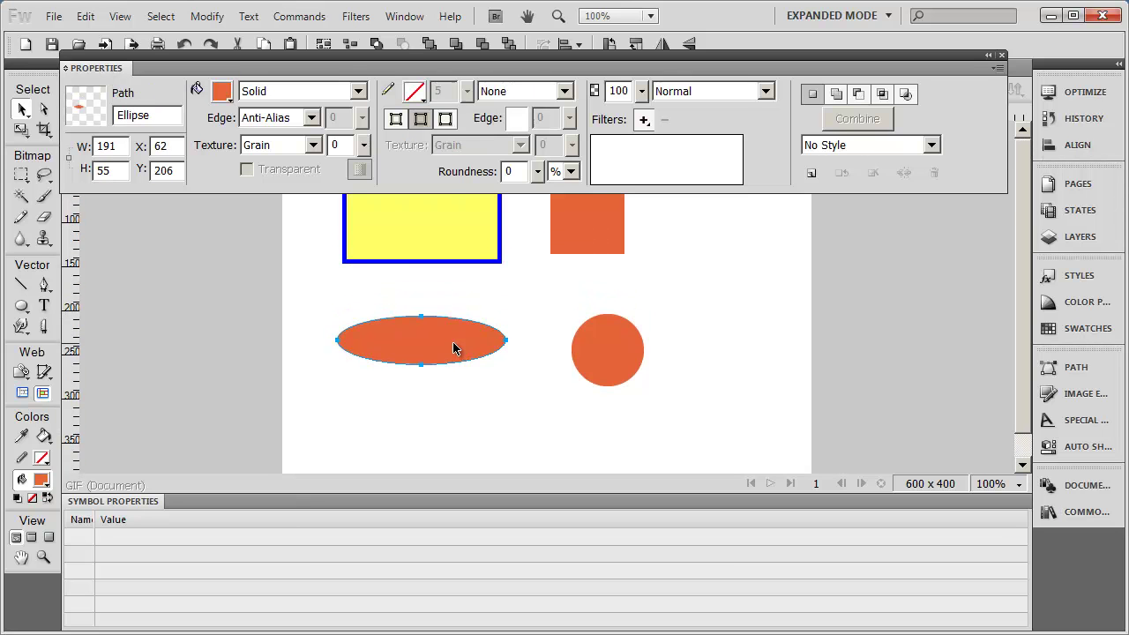
click(359, 93)
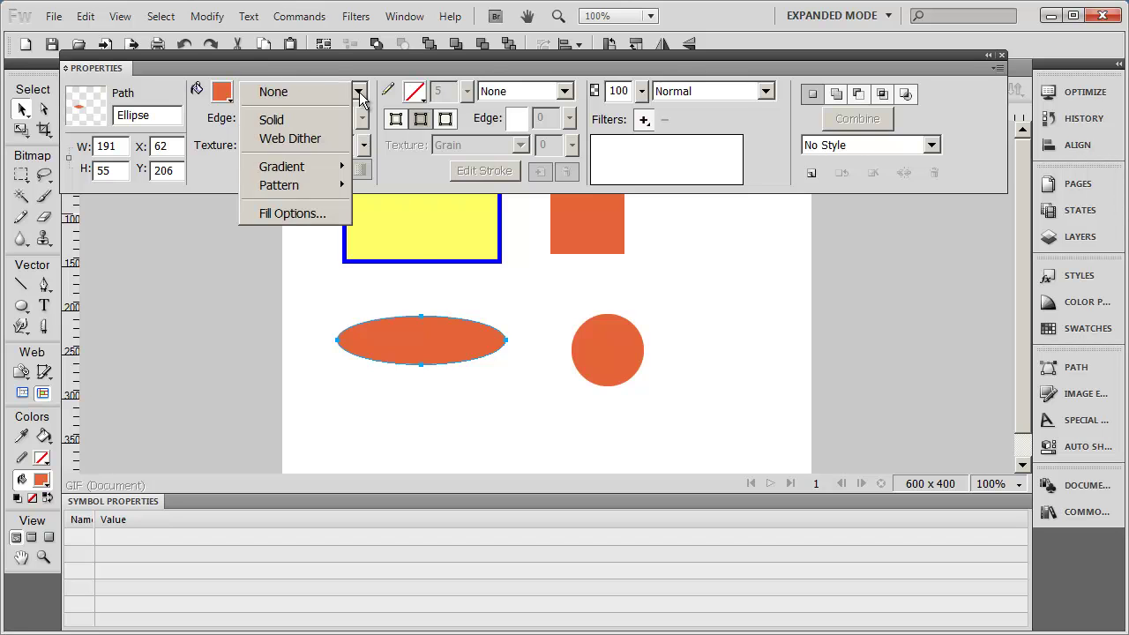
mouse_move(285, 169)
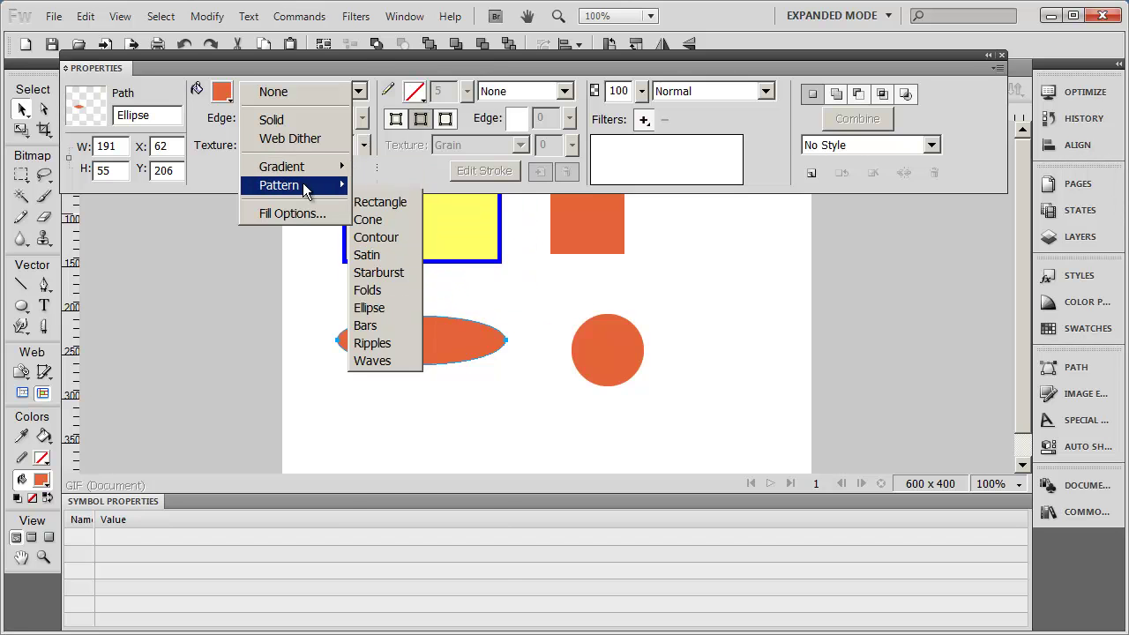
mouse_move(306, 192)
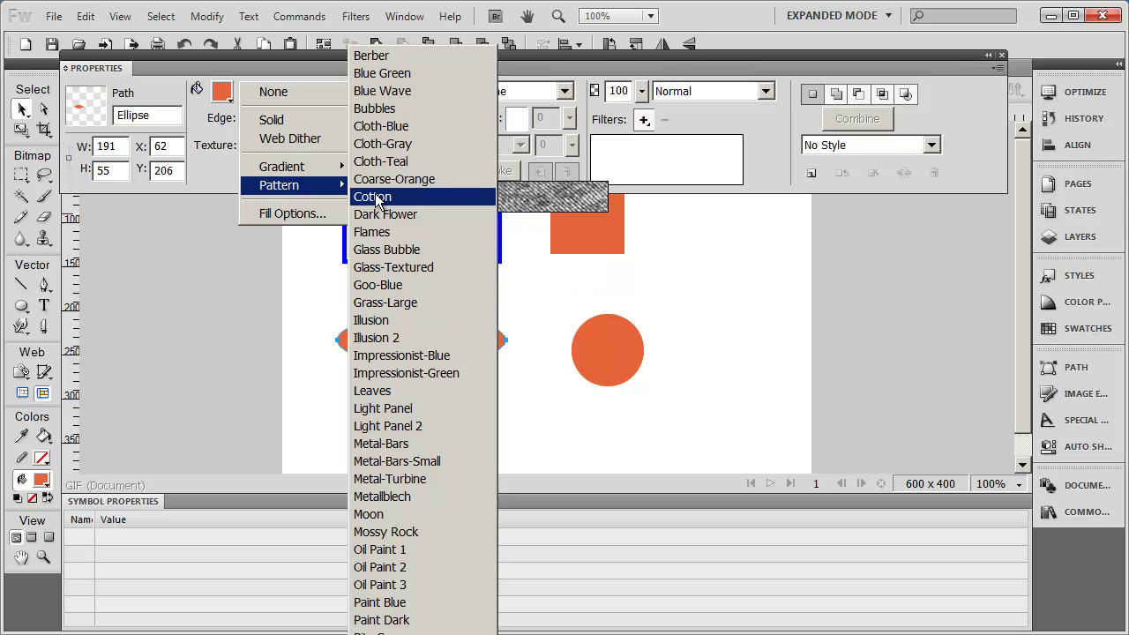
click(377, 198)
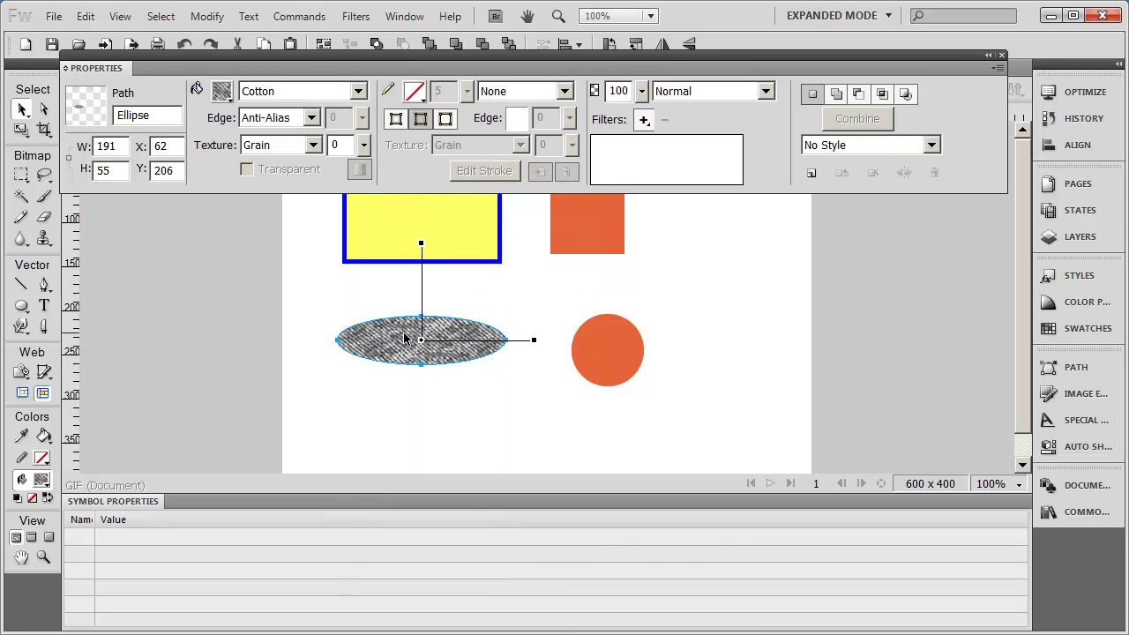
Switch the ellipse back to a Solid fill coloured muted pinkish red
click(357, 92)
click(343, 122)
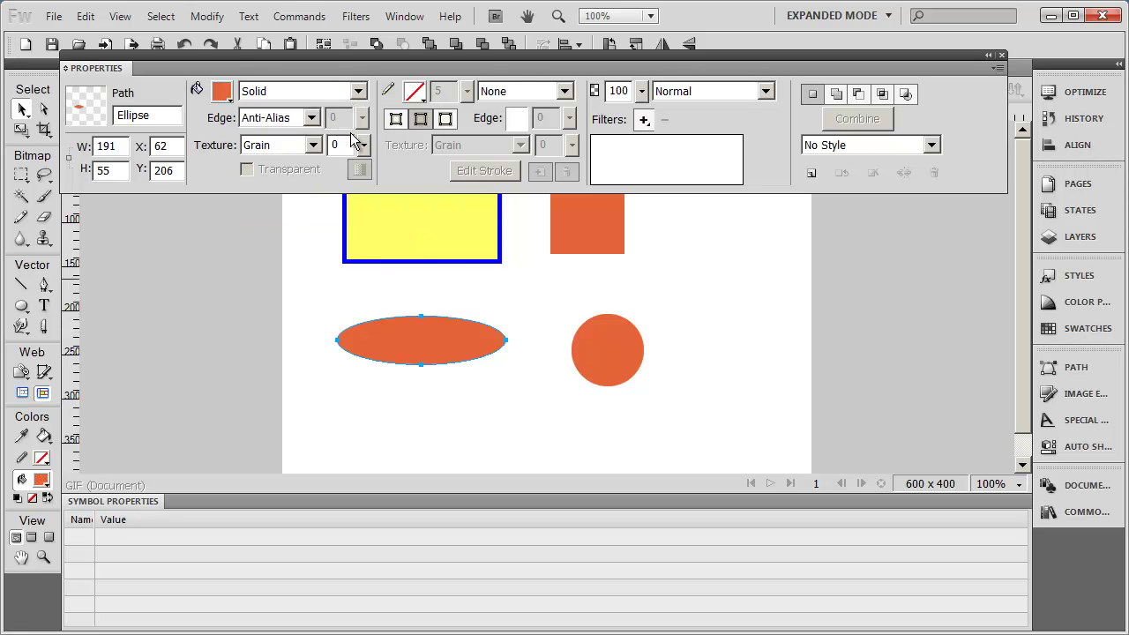
click(222, 92)
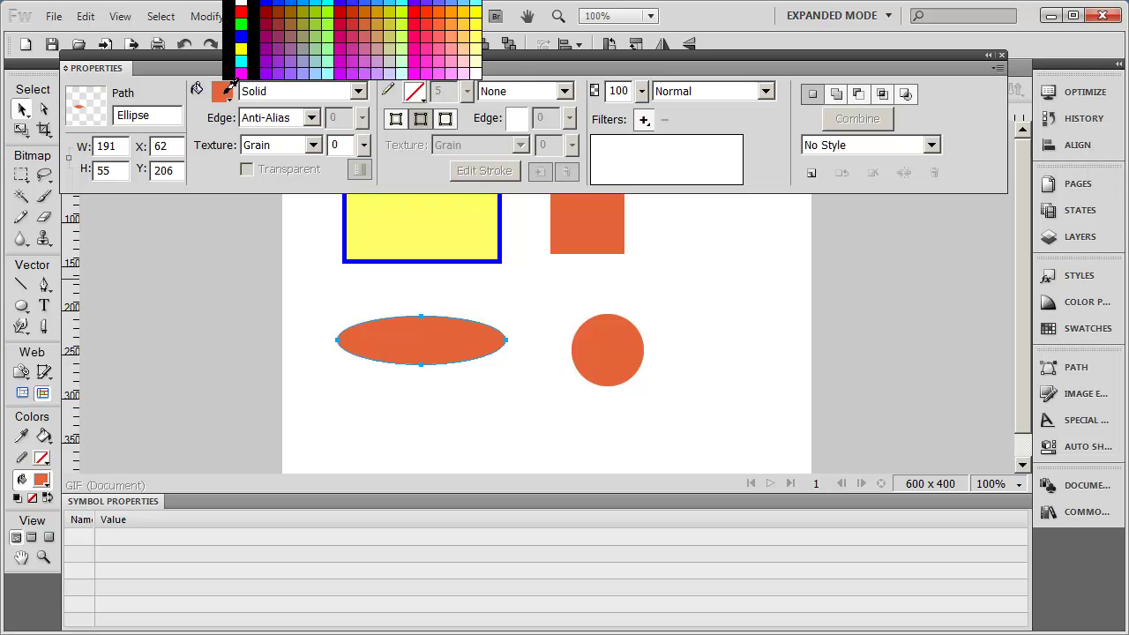
click(373, 34)
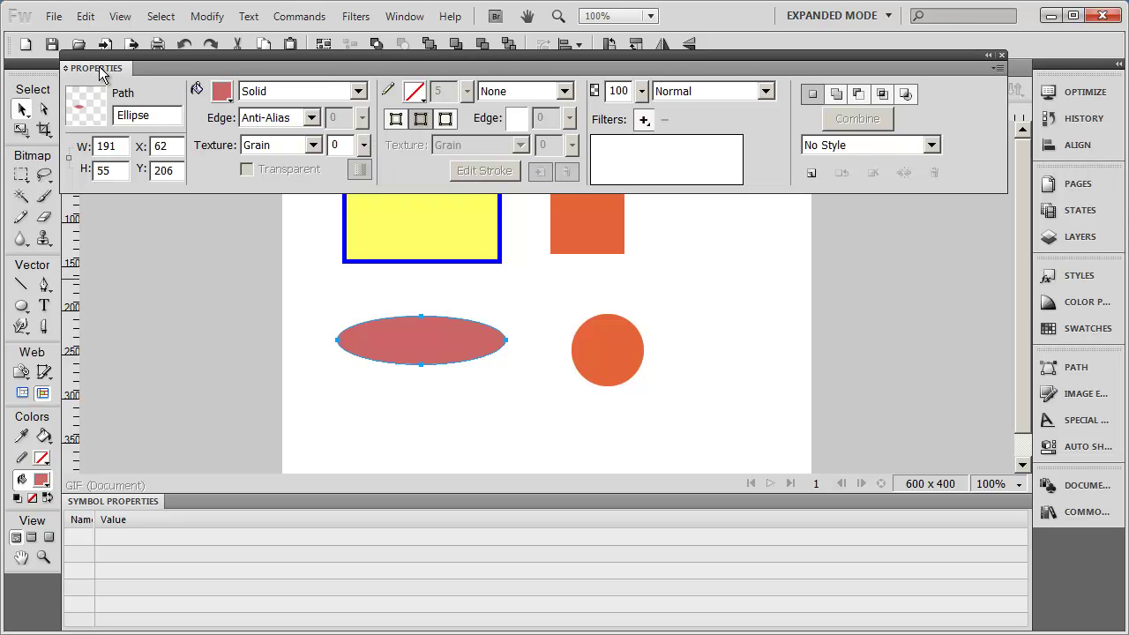
Dock the Properties panel back at the bottom of the window with Ctrl+F3
key(ctrl+F3)
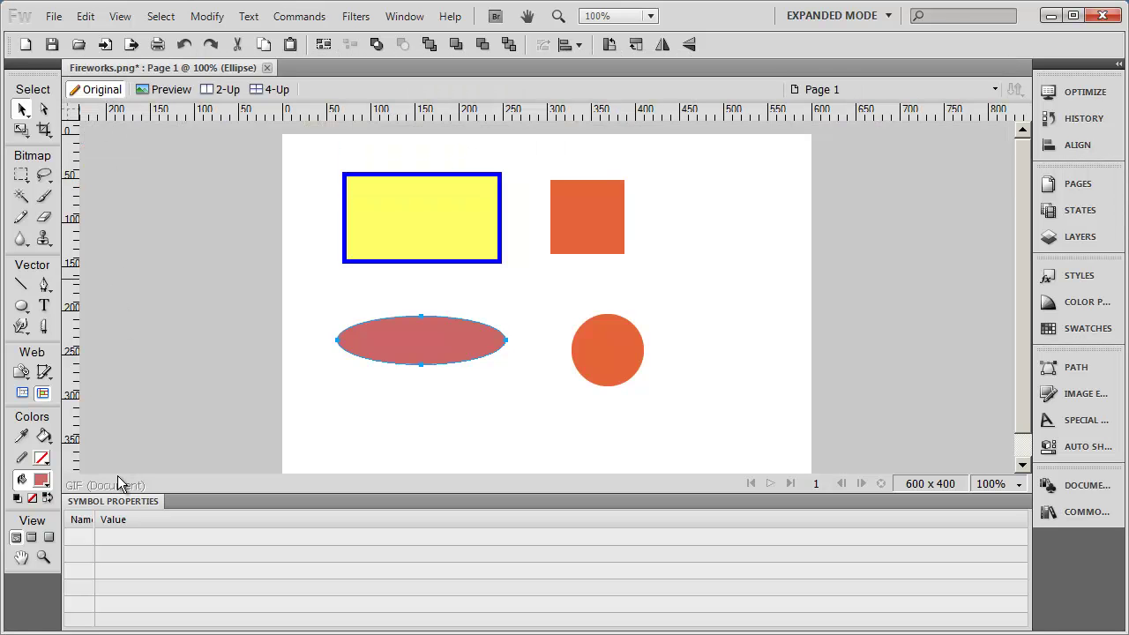
click(107, 512)
key(ctrl+F3)
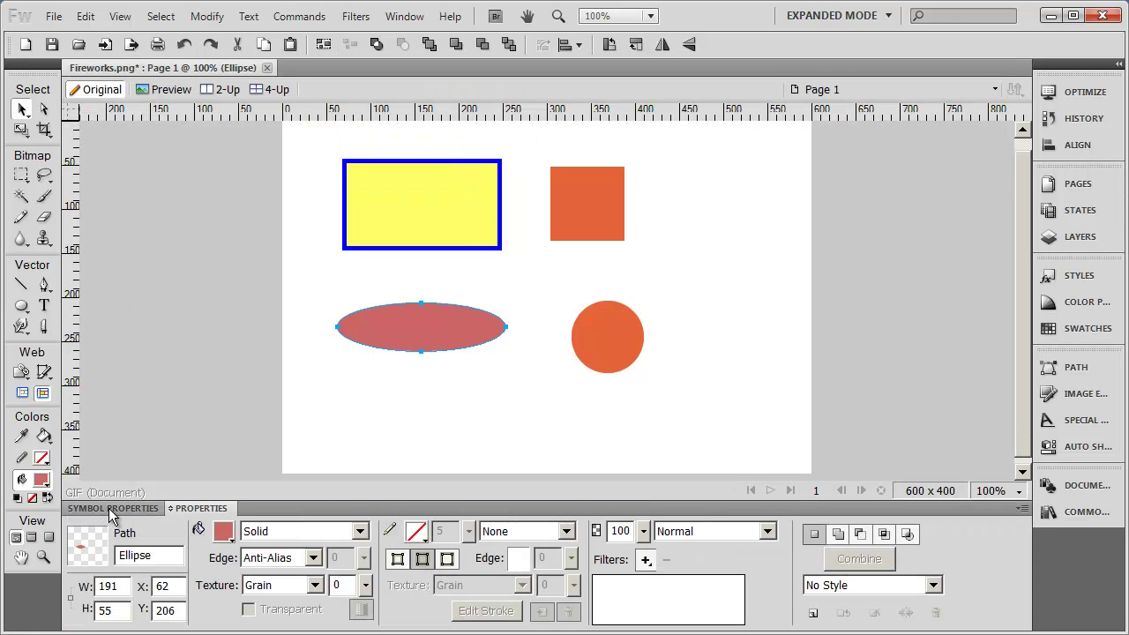
Delete the yellow rectangle, the orange square and the remaining round shapes
click(738, 253)
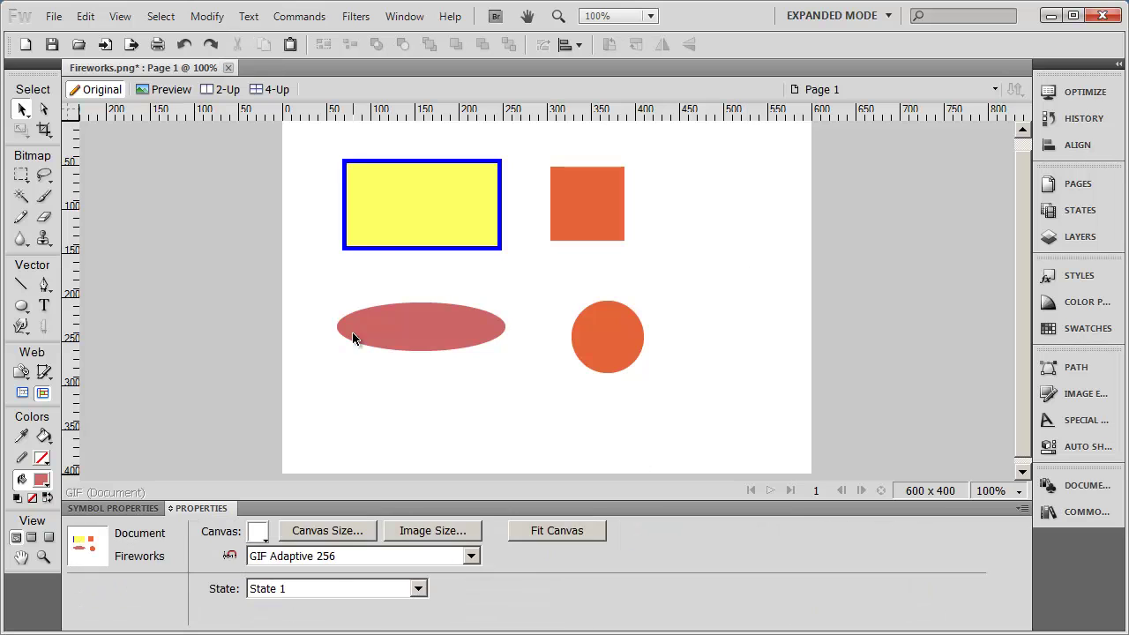
click(459, 234)
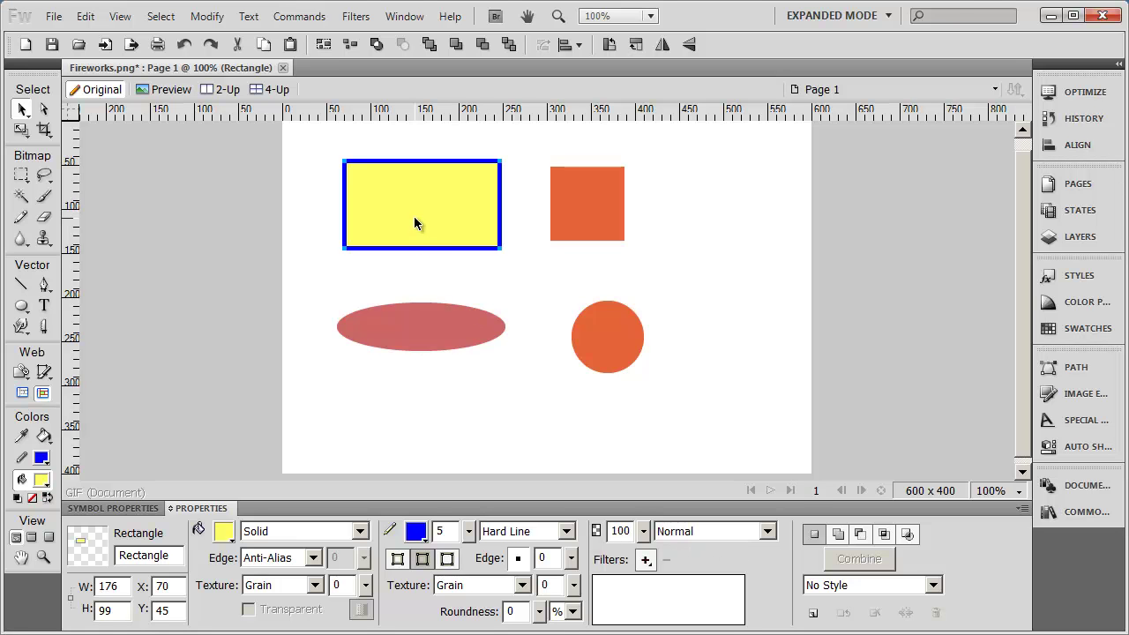
key(Delete)
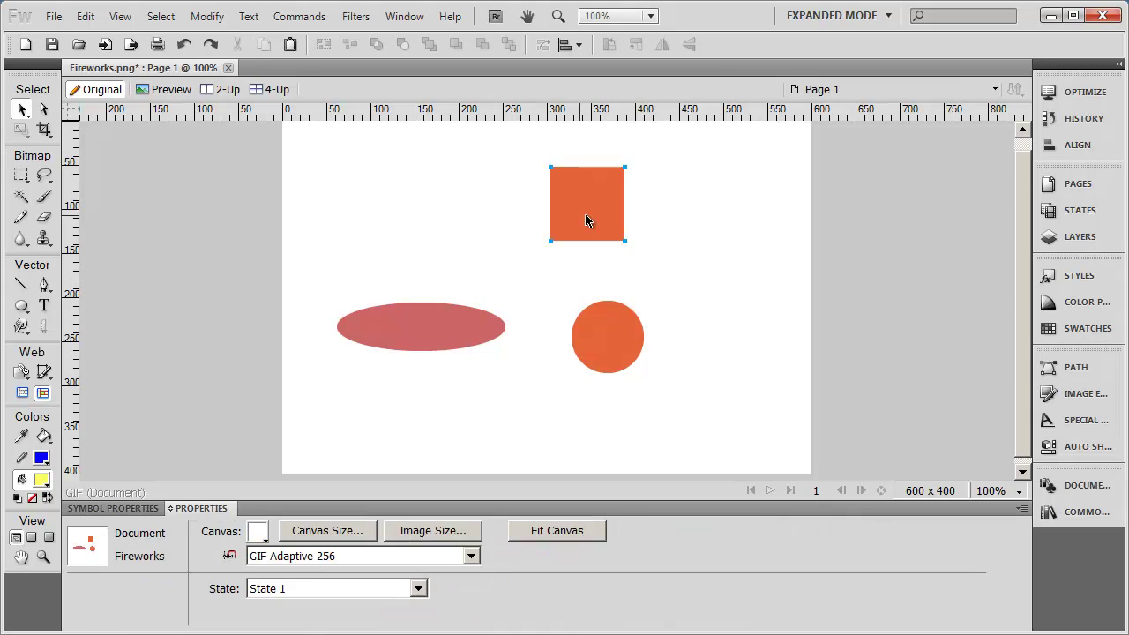
click(586, 218)
key(Delete)
click(595, 337)
key(Delete)
key(Delete)
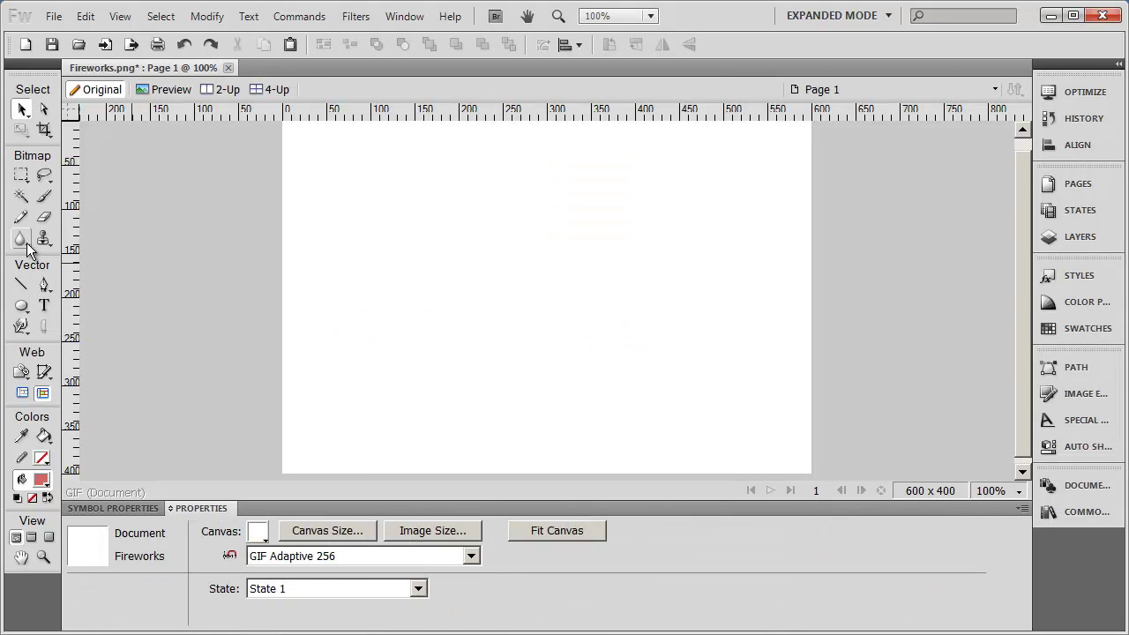
Draw two rectangles side by side, the right one wider at 167 × 123
click(21, 305)
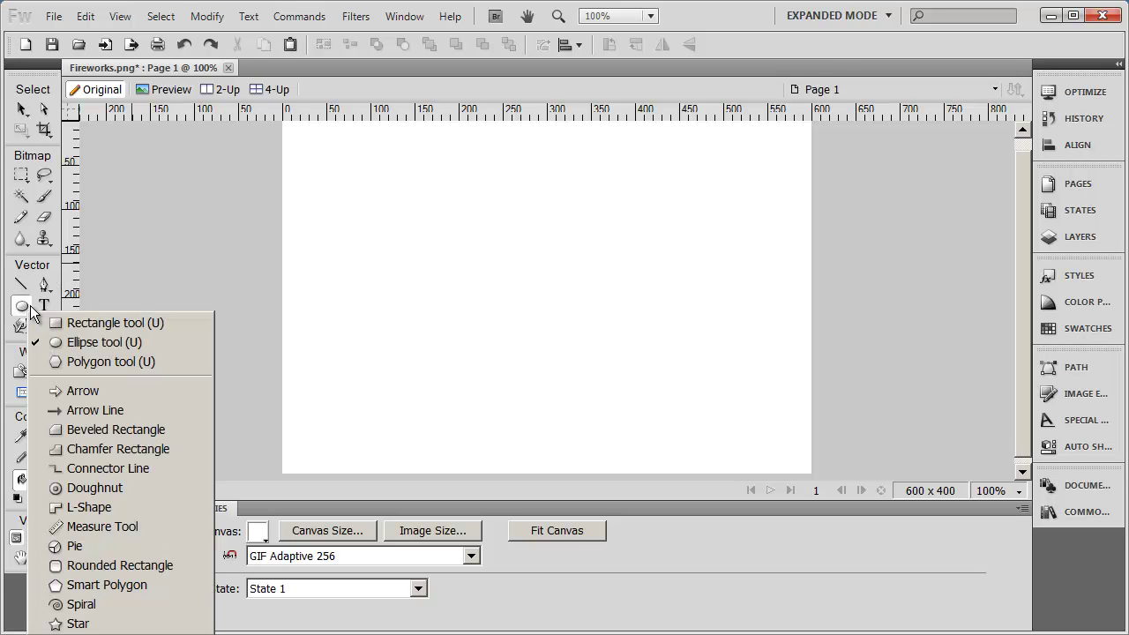
click(115, 323)
drag(347, 221, 453, 329)
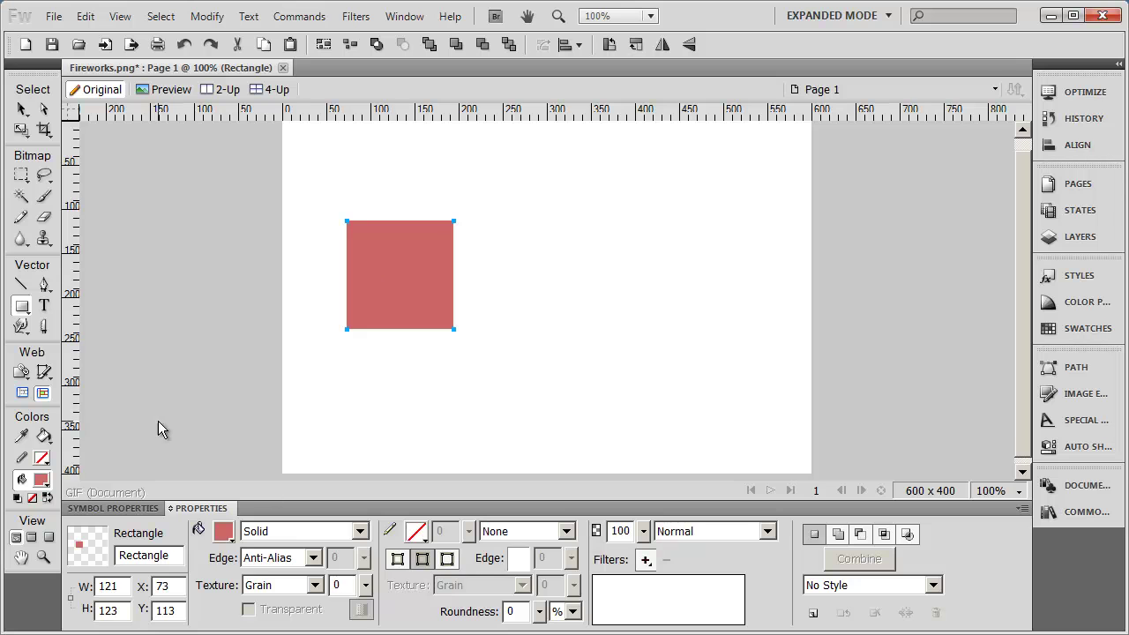
drag(516, 222, 662, 329)
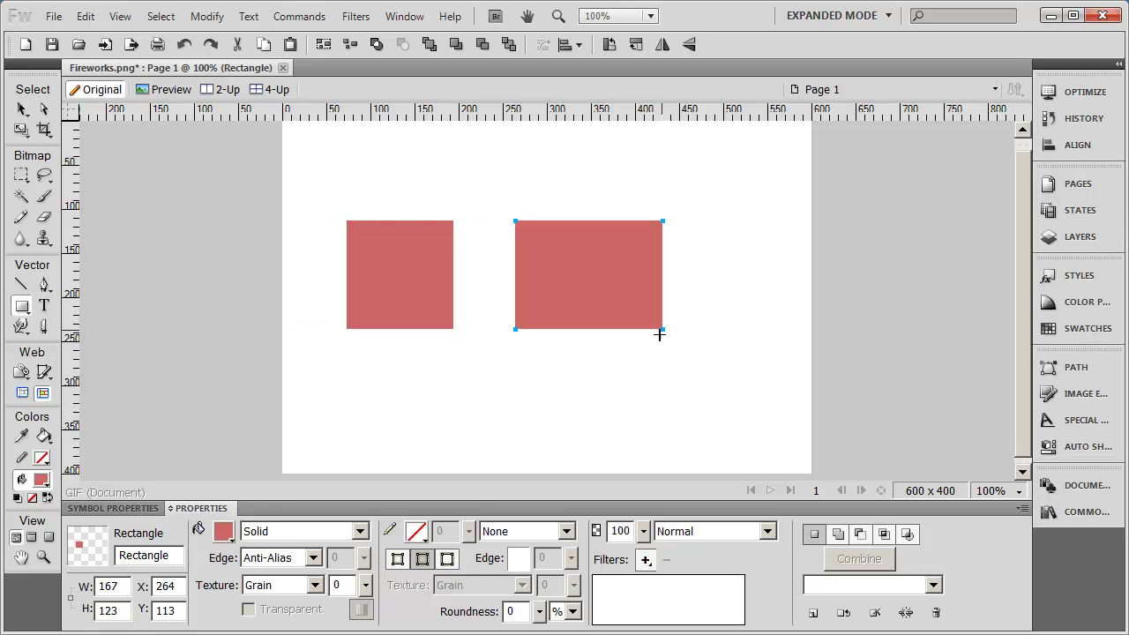
Fill the right rectangle blue #0000FF and the left one yellow #FFFF00
click(223, 532)
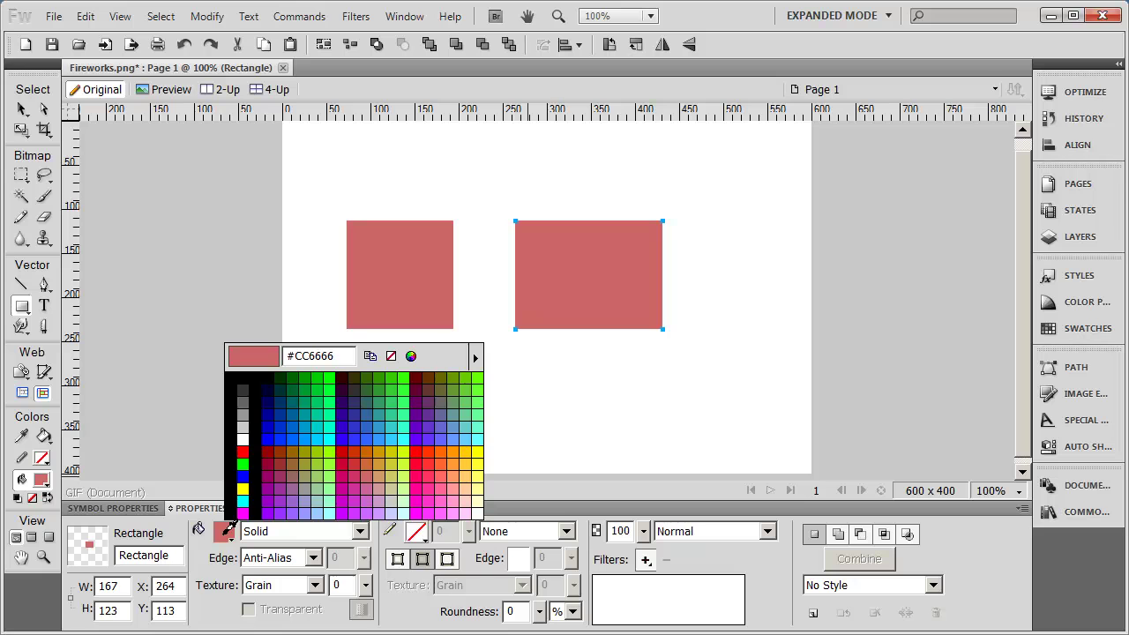
click(244, 476)
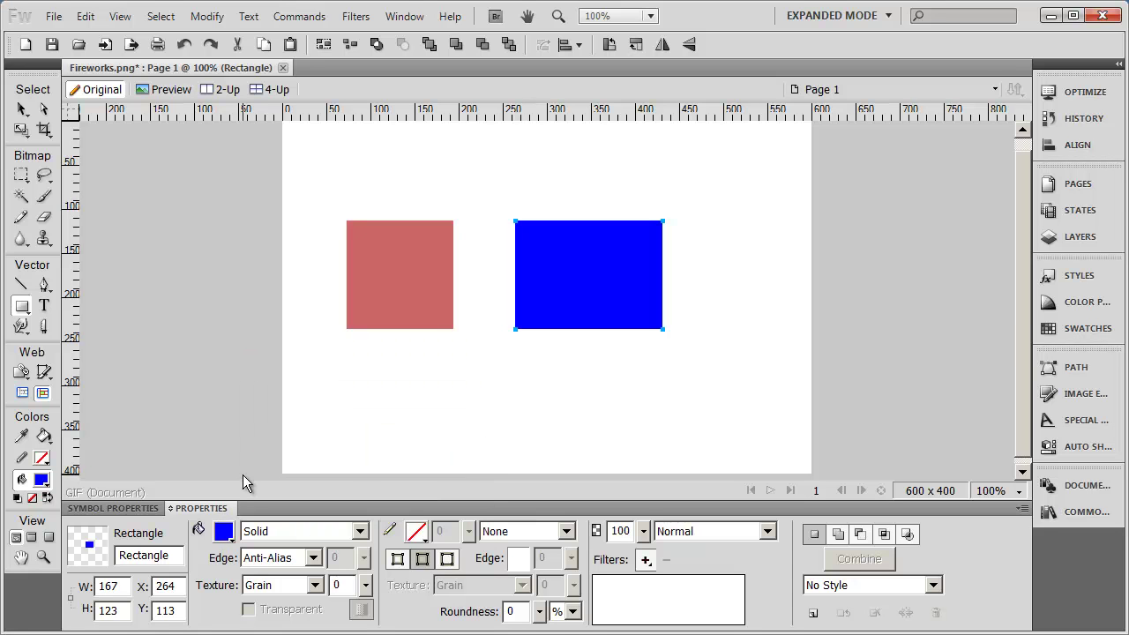
click(22, 108)
click(392, 249)
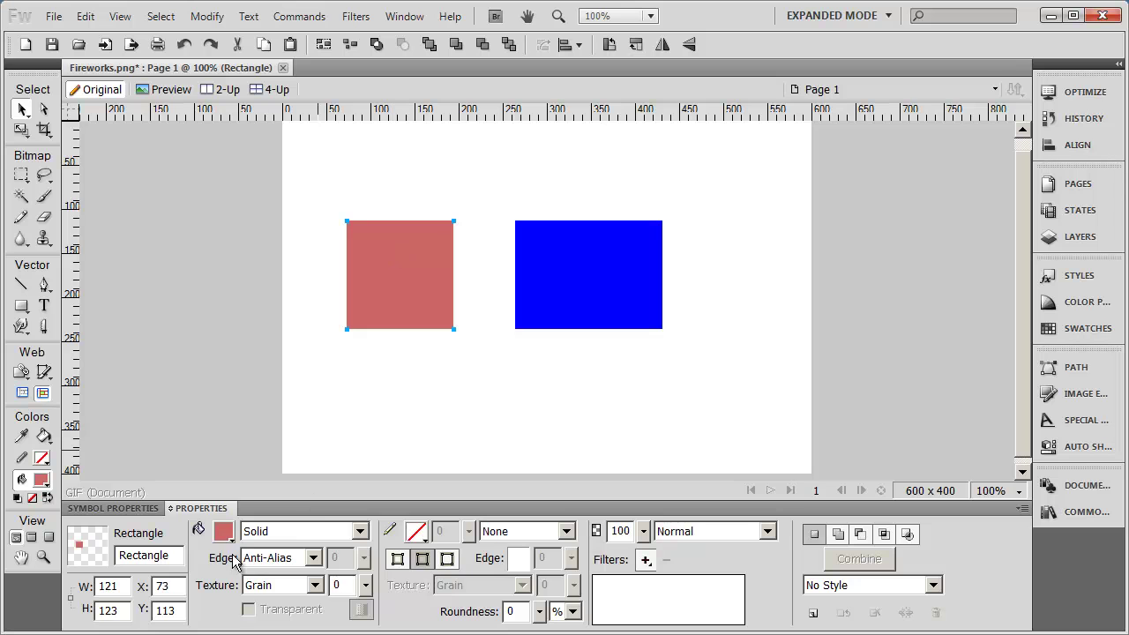
click(223, 531)
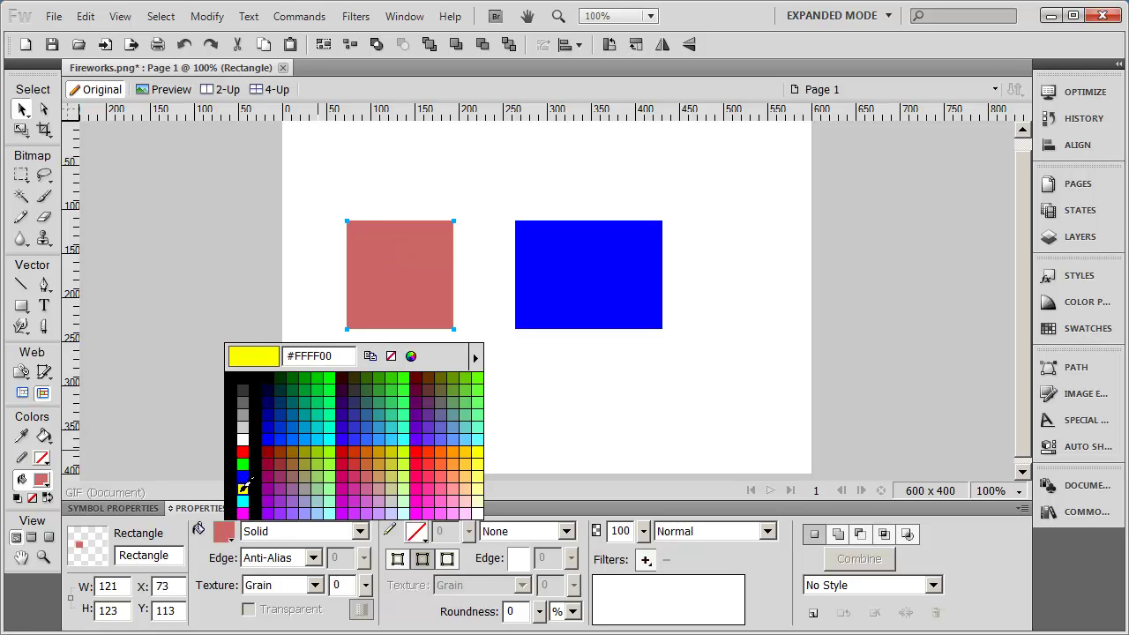
click(243, 488)
click(444, 380)
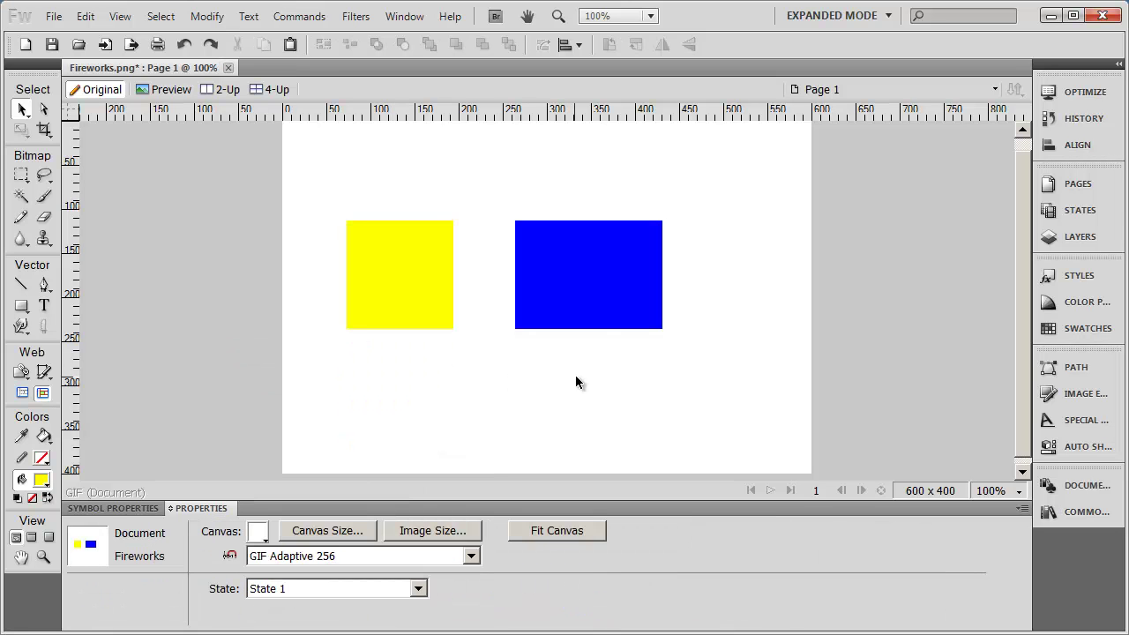
Drag the blue rectangle to position 264, 139, right of the yellow square
click(383, 284)
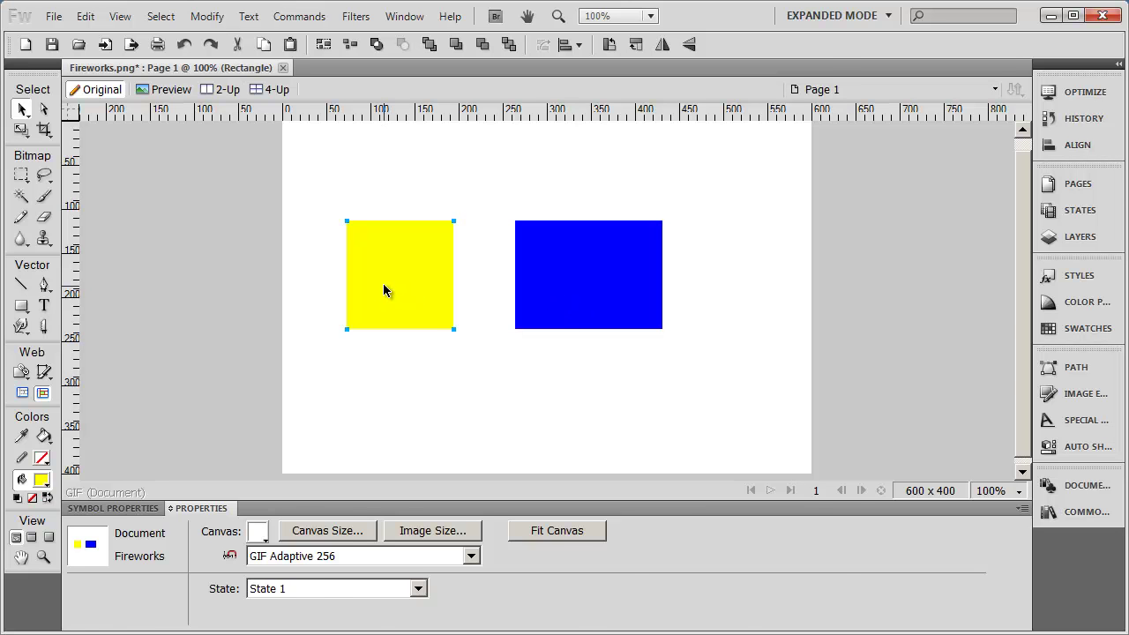
click(555, 293)
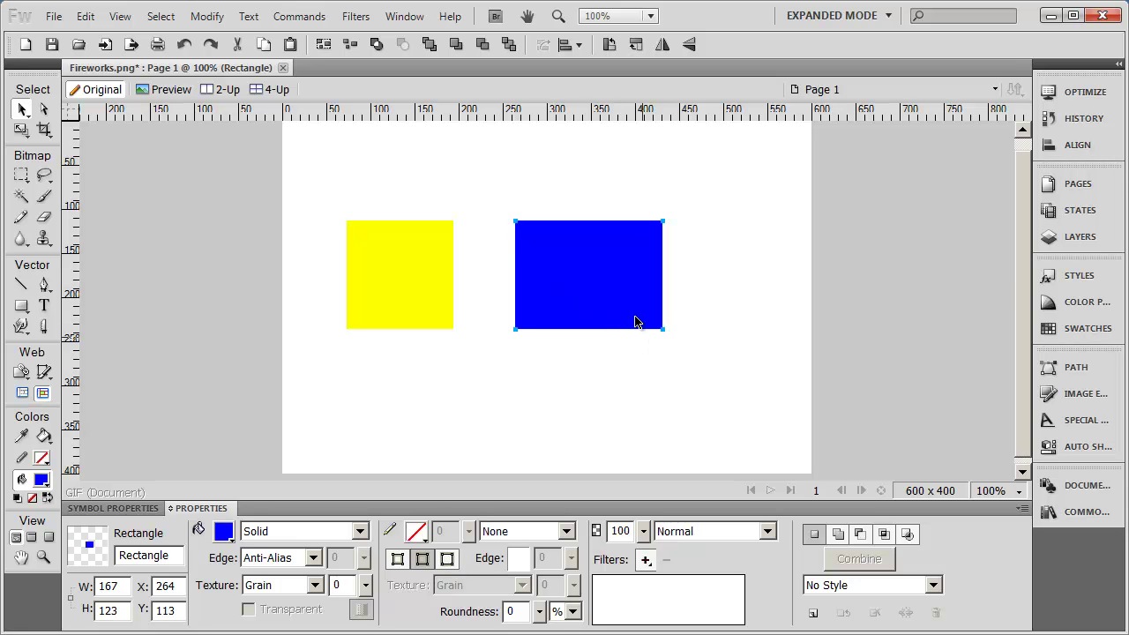
drag(607, 285, 627, 328)
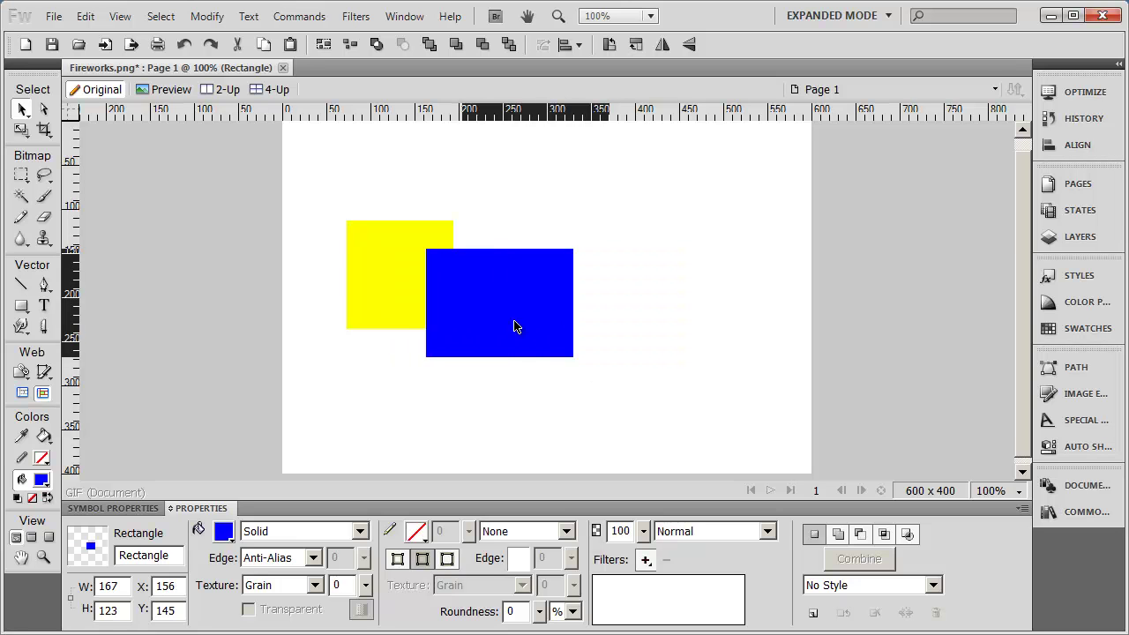
drag(516, 327, 595, 326)
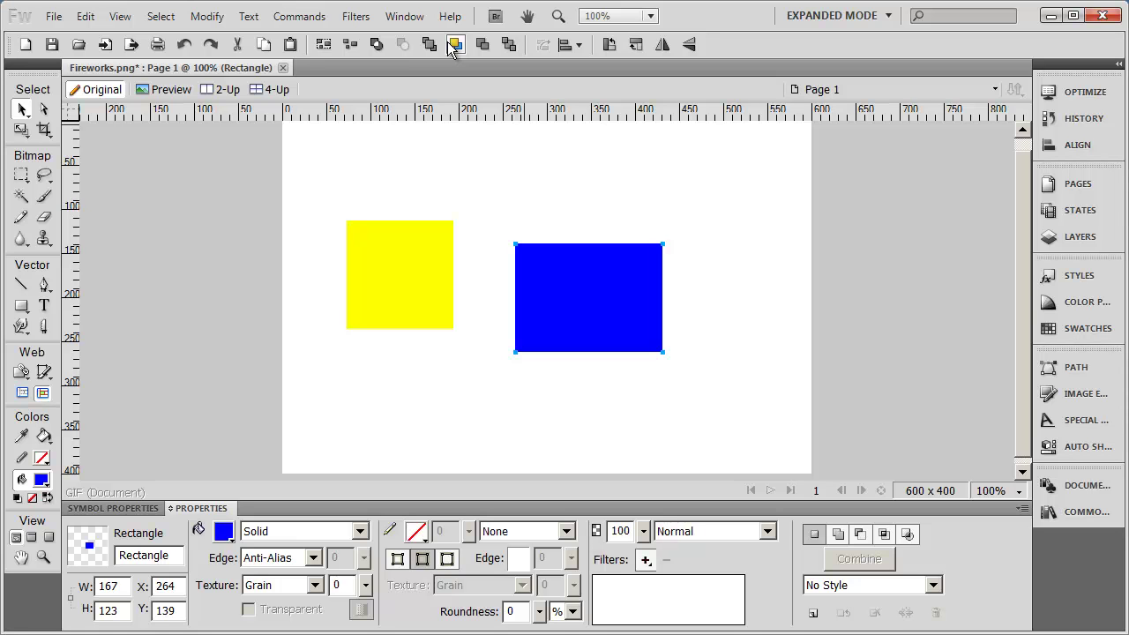
Send the blue rectangle to the back and move the yellow square over it
click(208, 17)
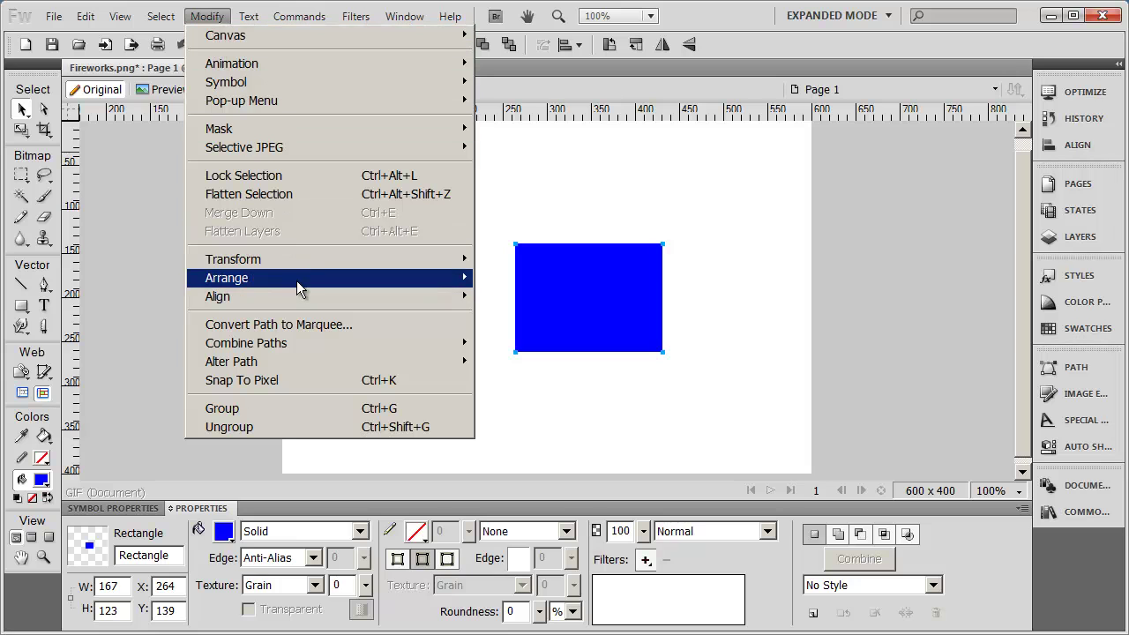
mouse_move(297, 281)
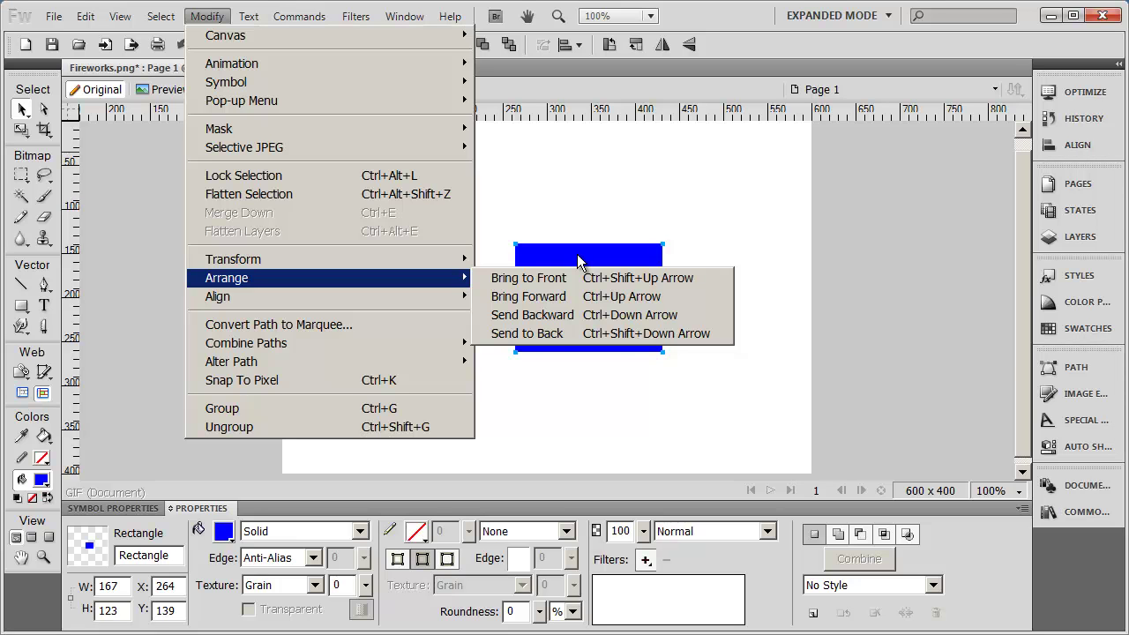
click(569, 335)
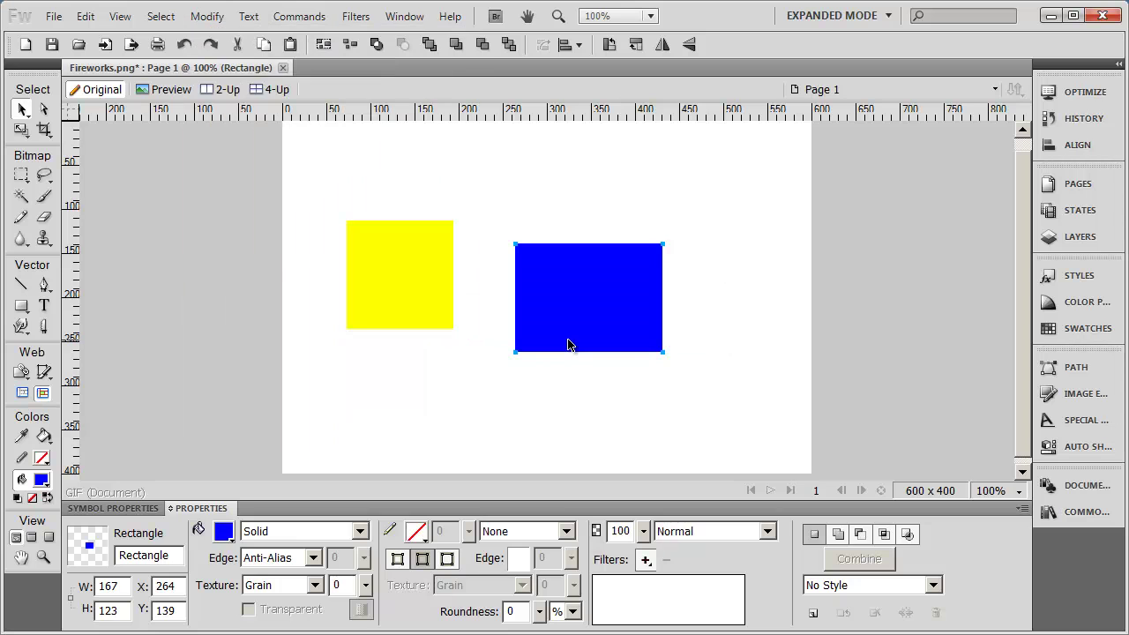
click(564, 363)
drag(574, 320, 530, 326)
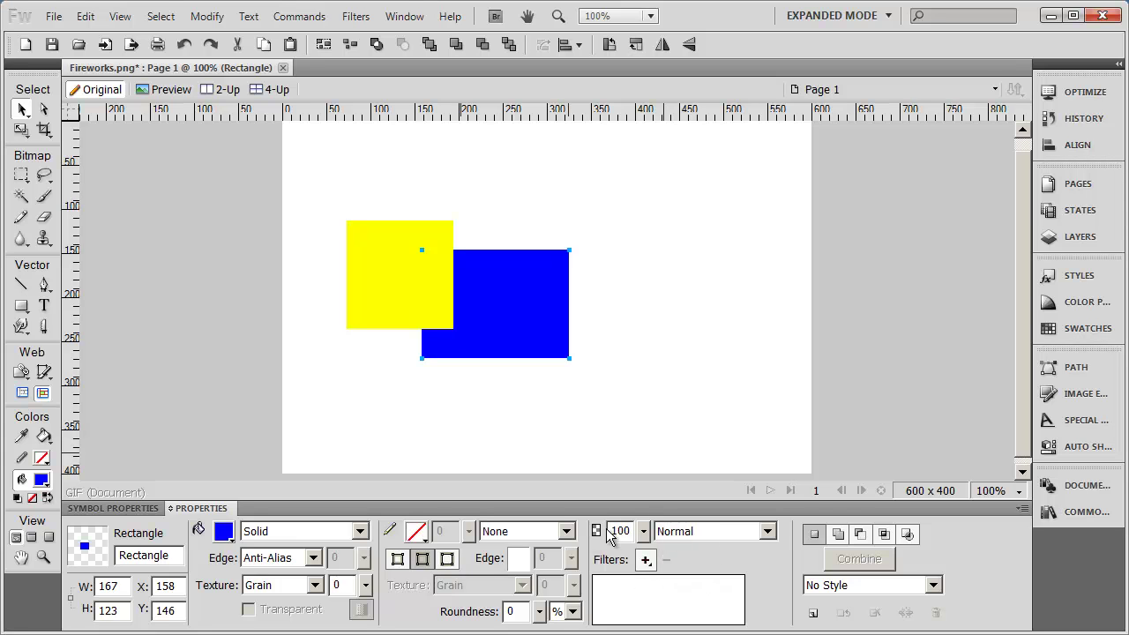
drag(385, 284, 479, 283)
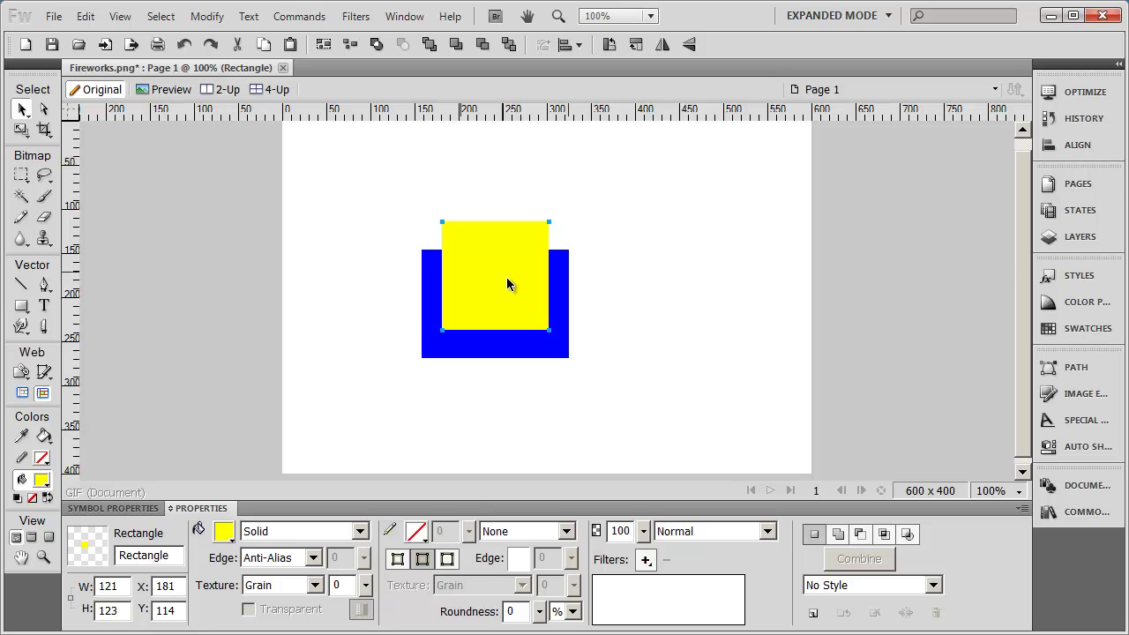
Set the yellow square's opacity to 40%, nudge it up, and select both rectangles
click(622, 532)
text(40)
key(Return)
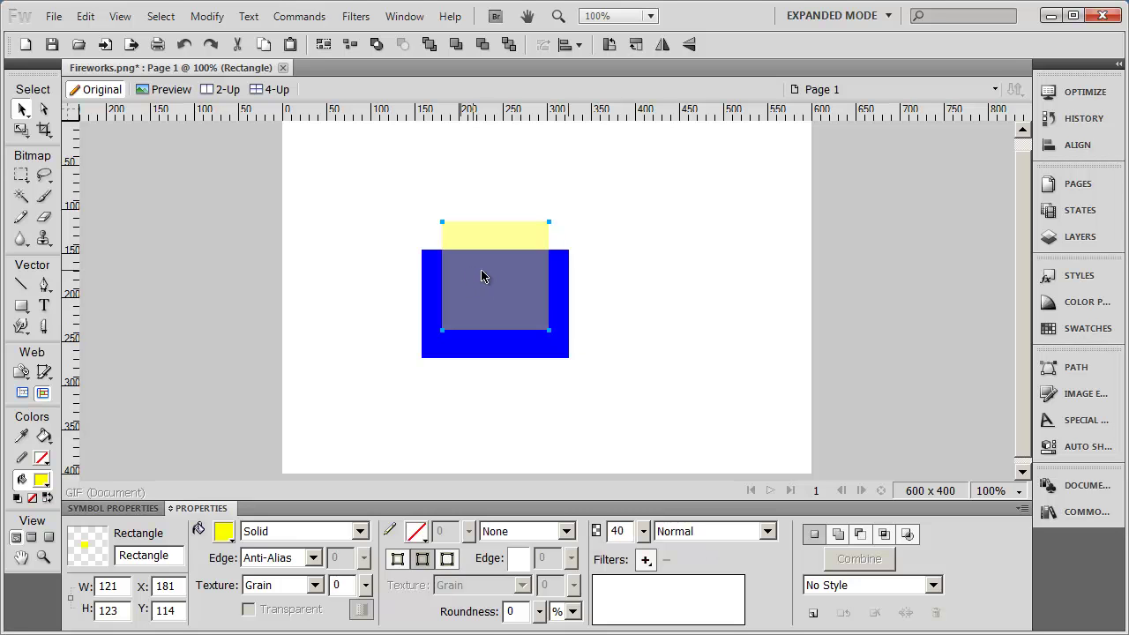
mouse_move(486, 295)
mouse_down()
mouse_move(483, 266)
mouse_move(482, 314)
mouse_move(500, 318)
mouse_move(497, 288)
mouse_up()
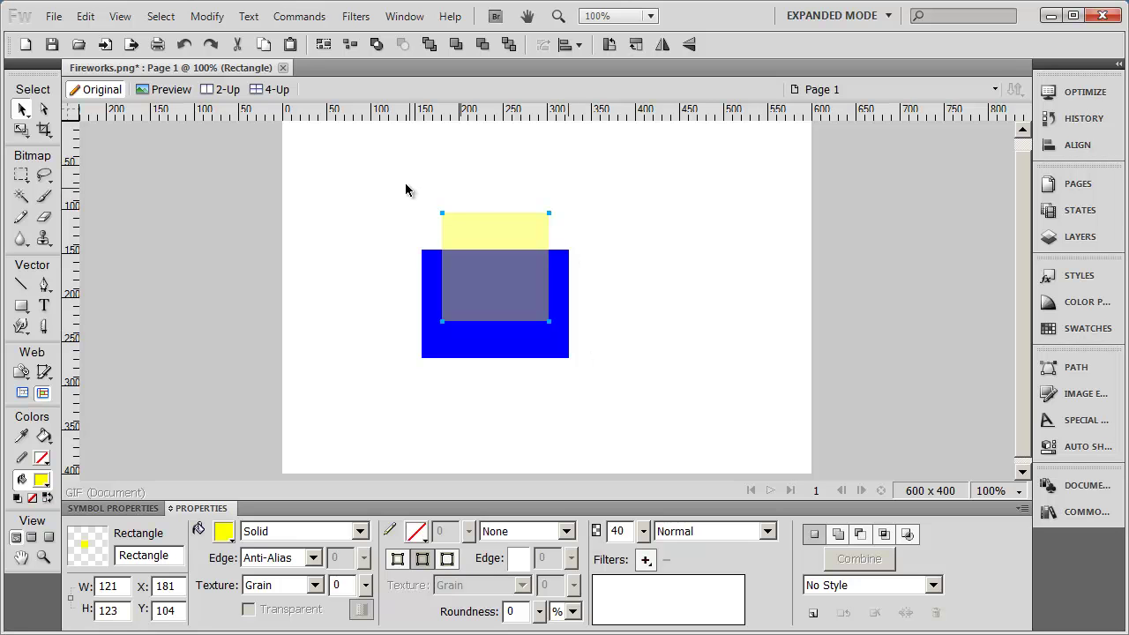
drag(360, 180, 600, 411)
Delete both rectangles and select the desert photo on the Raster Image page
key(Delete)
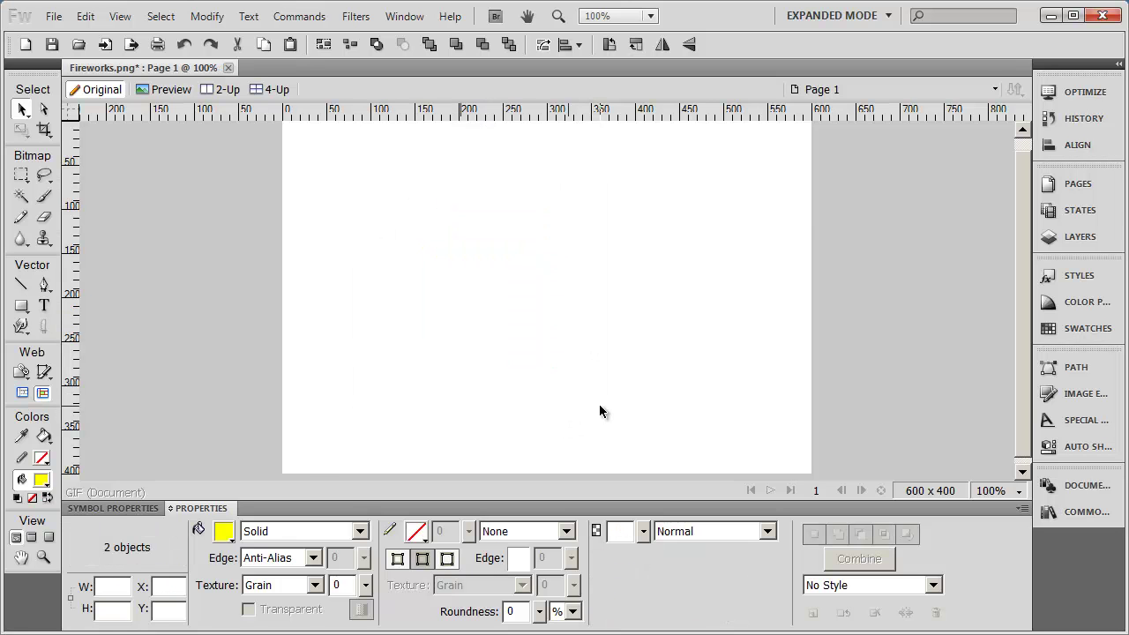
click(1091, 187)
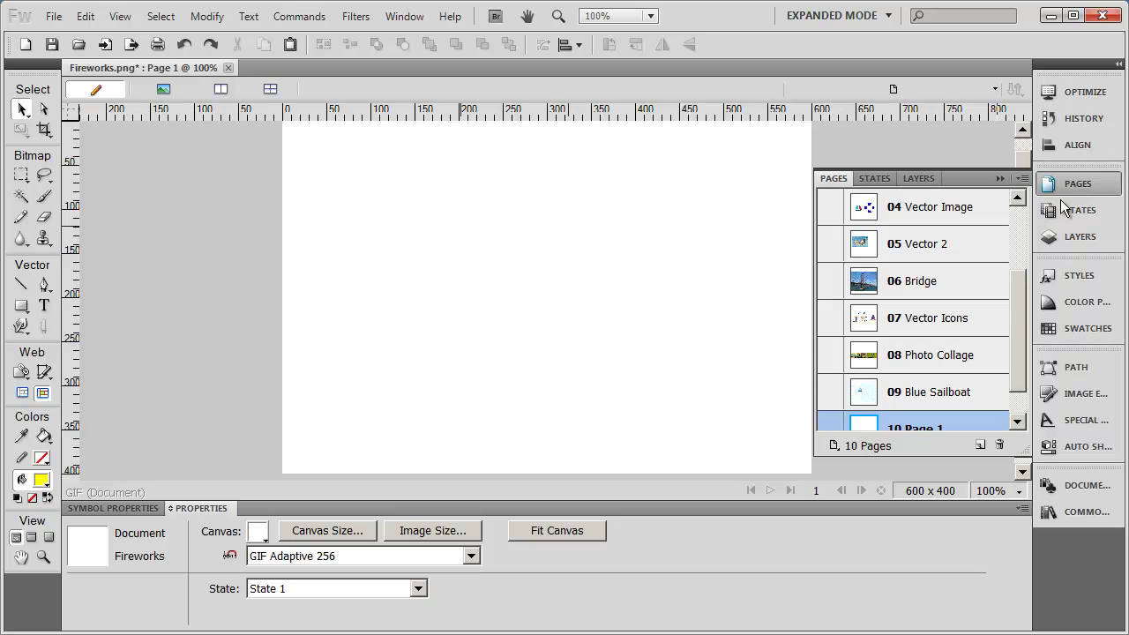
scroll(1020, 231, up, 3)
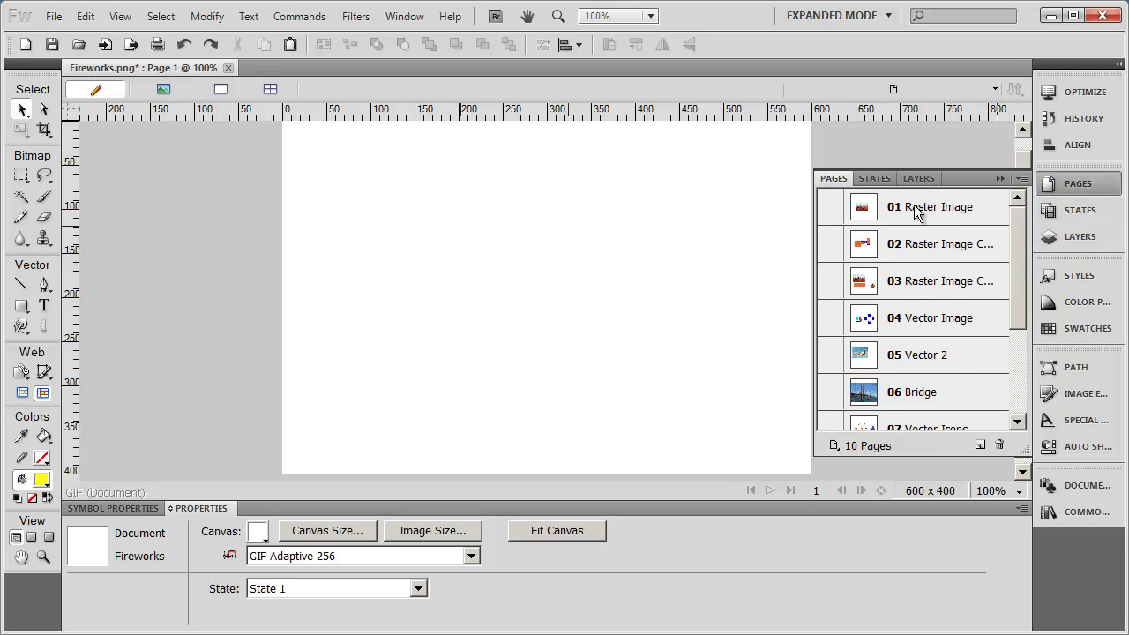
click(914, 208)
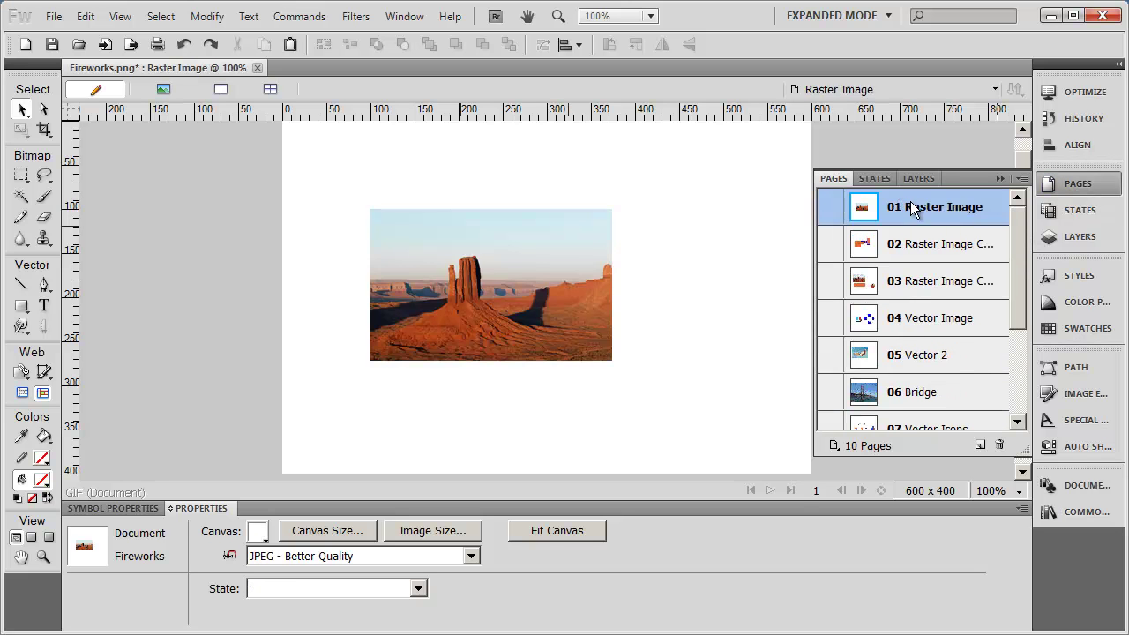
click(546, 292)
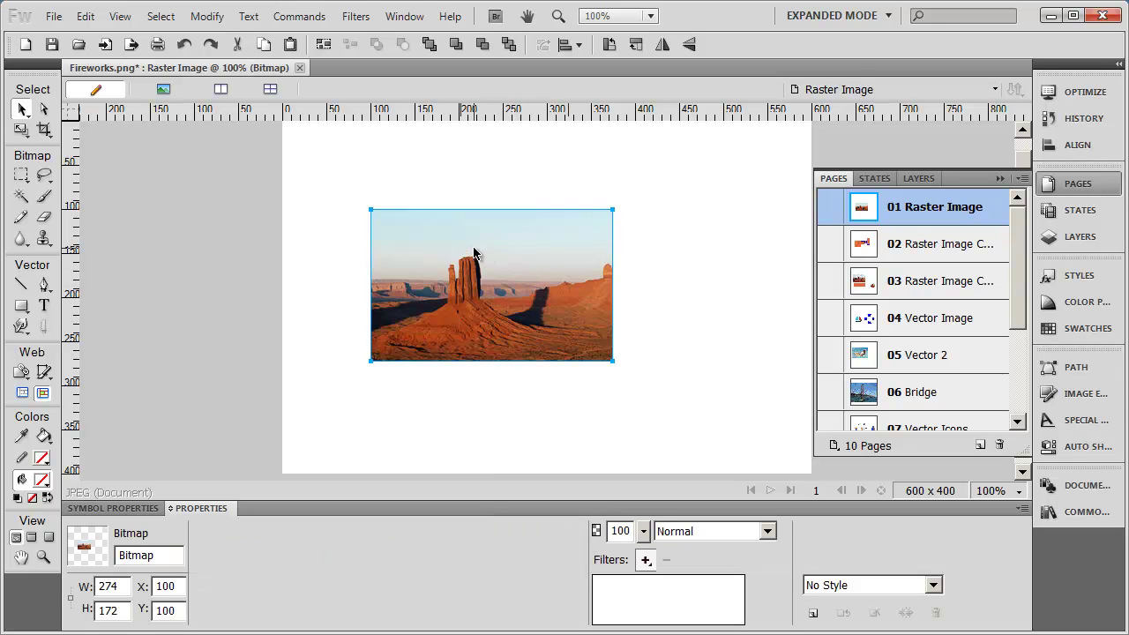
Paste a copy of the desert photo onto the empty Page 1
click(1015, 408)
click(917, 393)
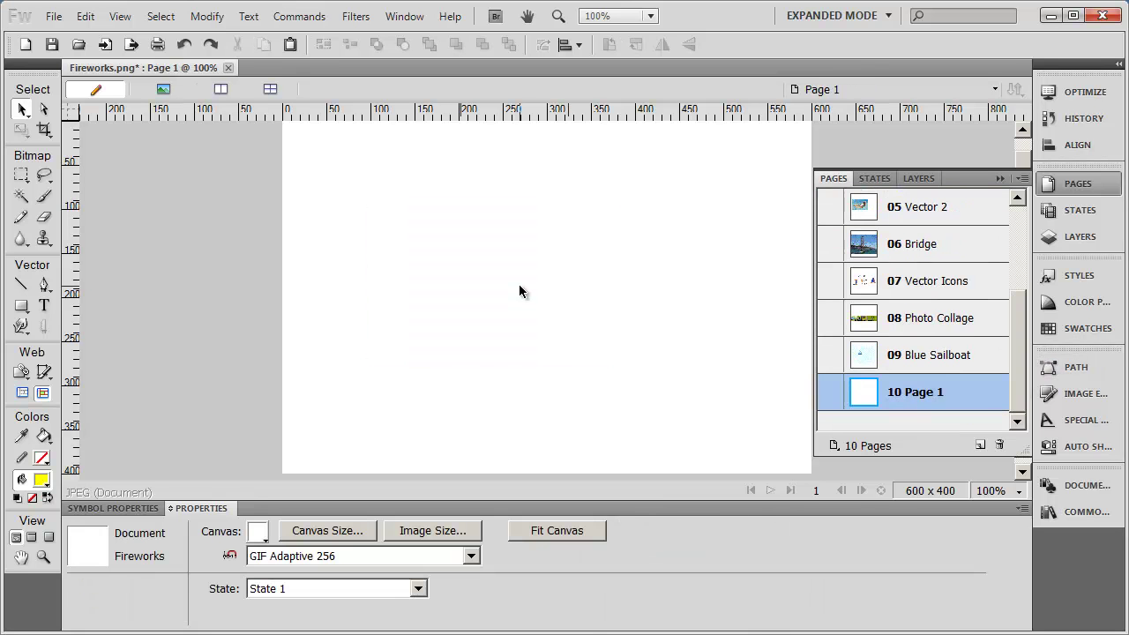
key(ctrl+v)
click(719, 319)
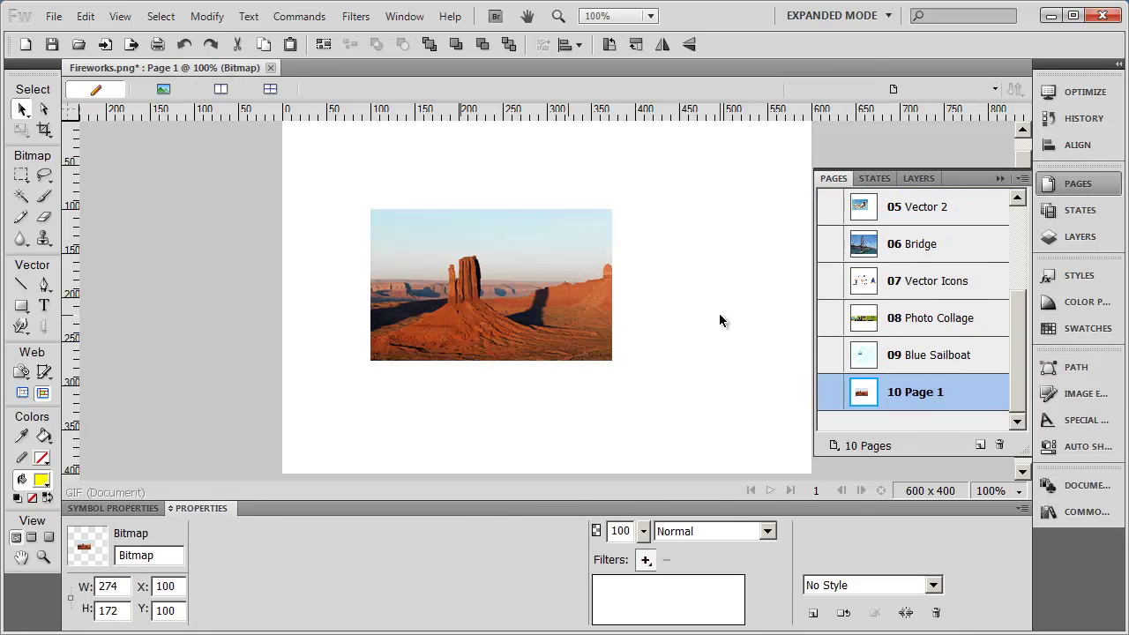
click(501, 293)
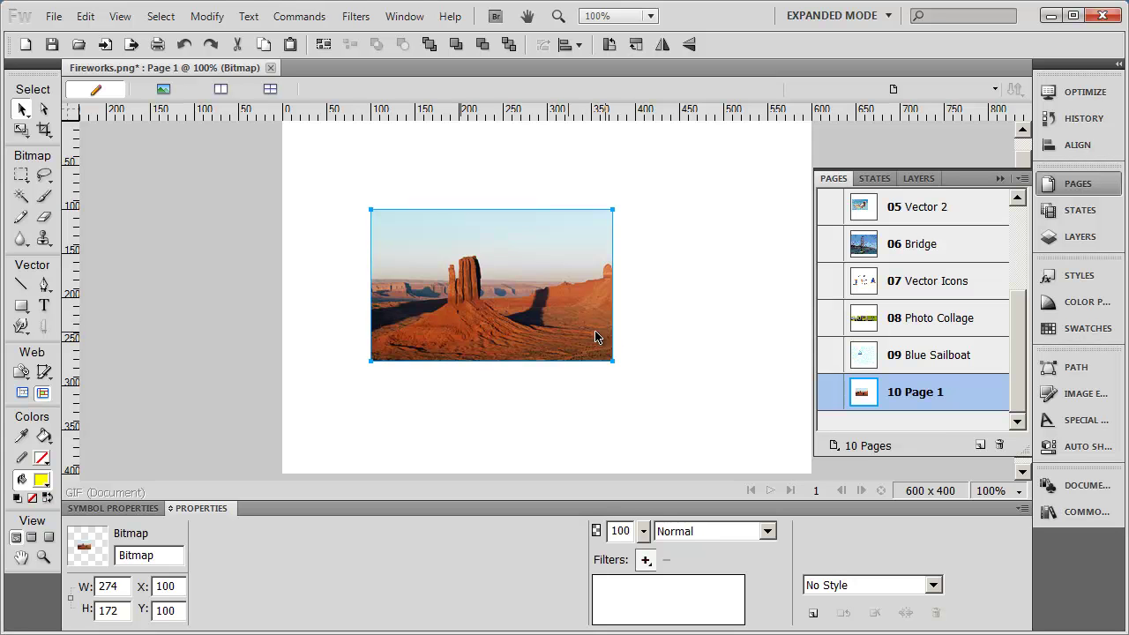
click(22, 307)
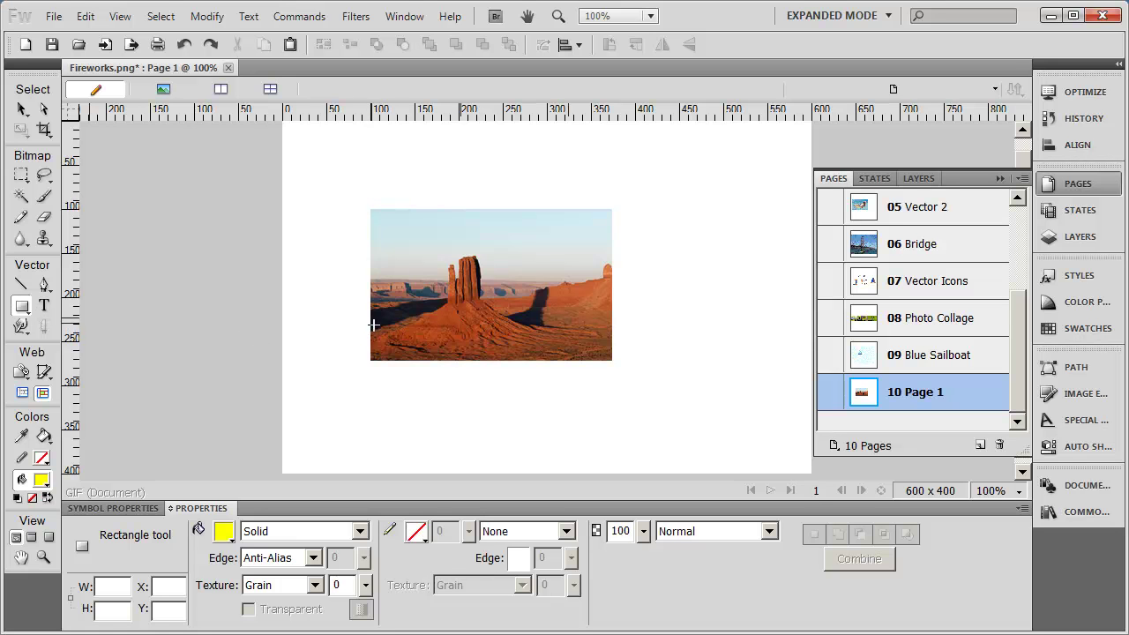
Draw a bar across the photo's bottom strip, filled with a brown sampled from the photo
drag(370, 323, 612, 363)
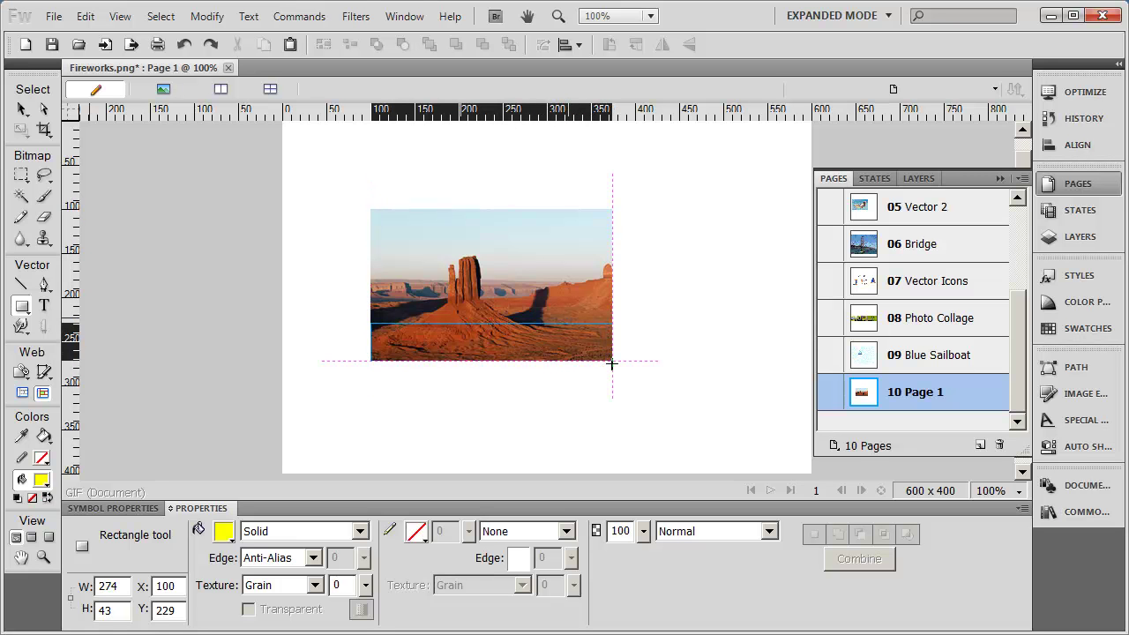
drag(613, 363, 612, 363)
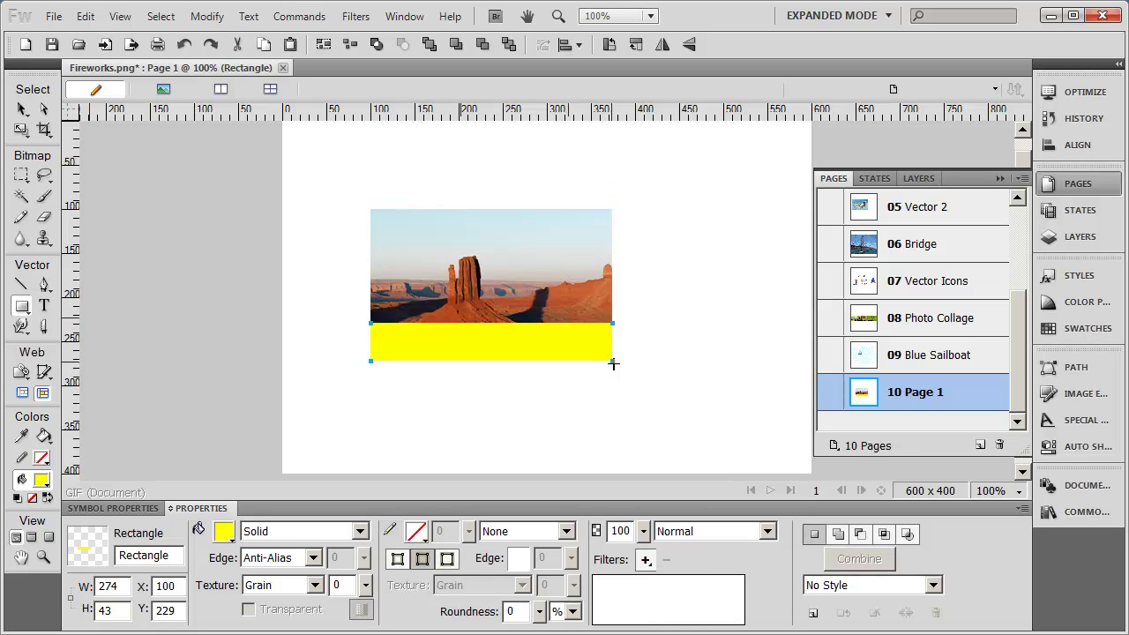
click(221, 532)
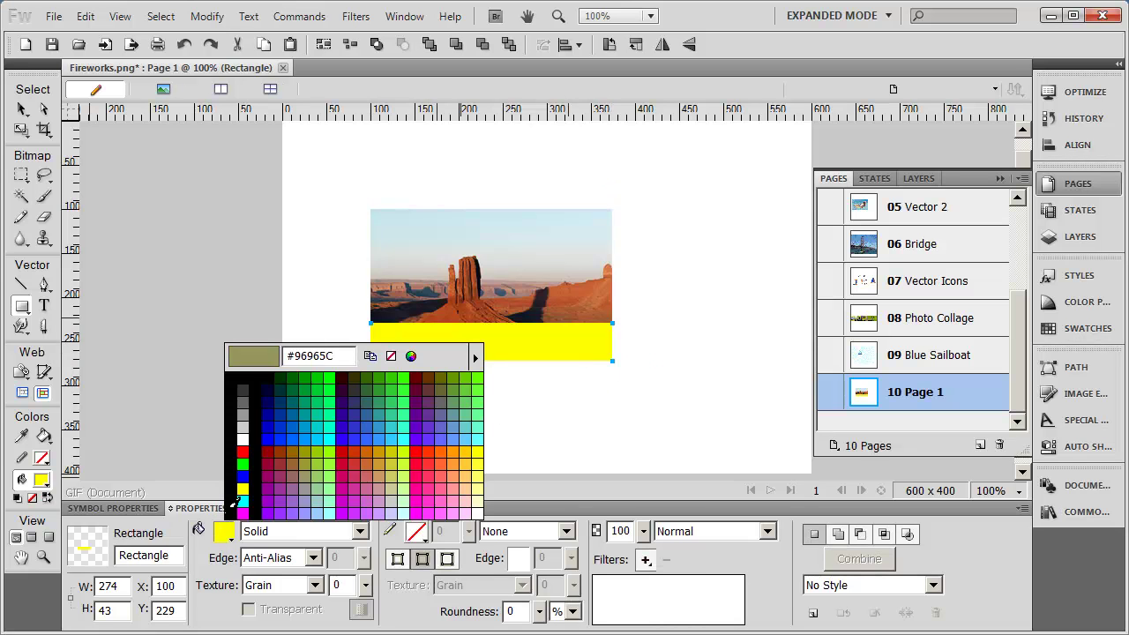
click(509, 312)
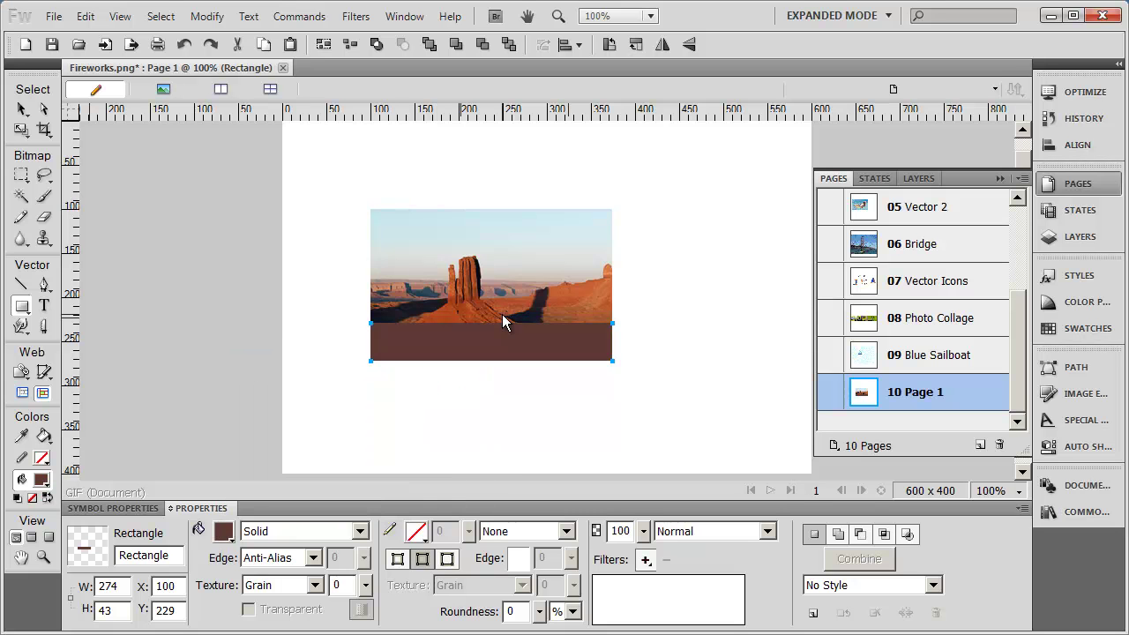
Set the brown bar's opacity to 80%
double_click(621, 532)
text(50)
key(Return)
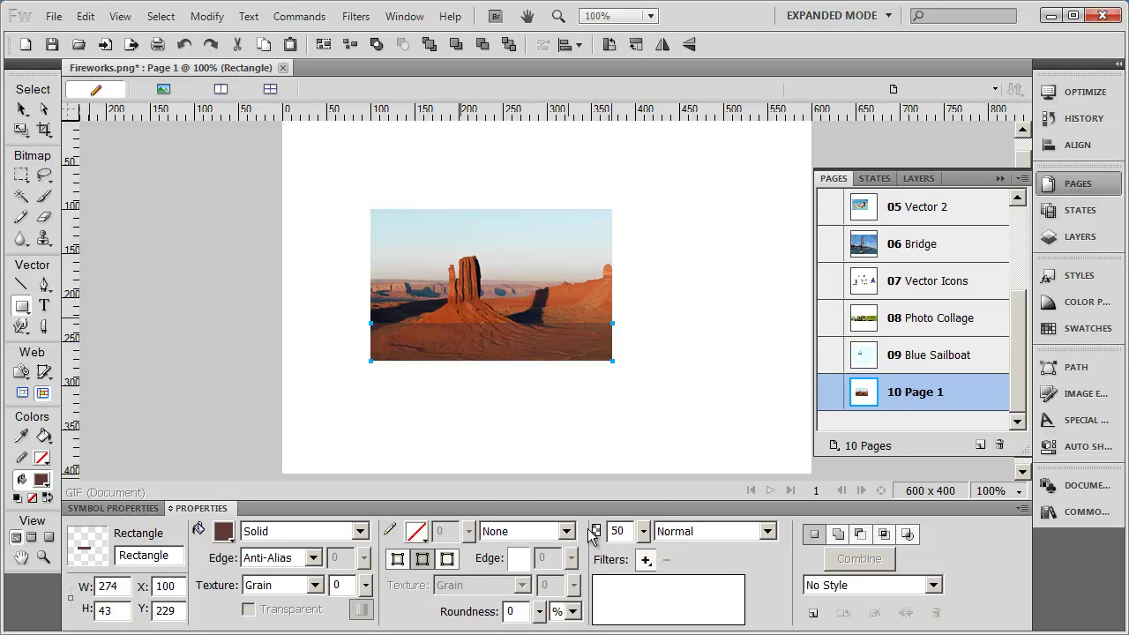
double_click(623, 534)
text(80)
key(Return)
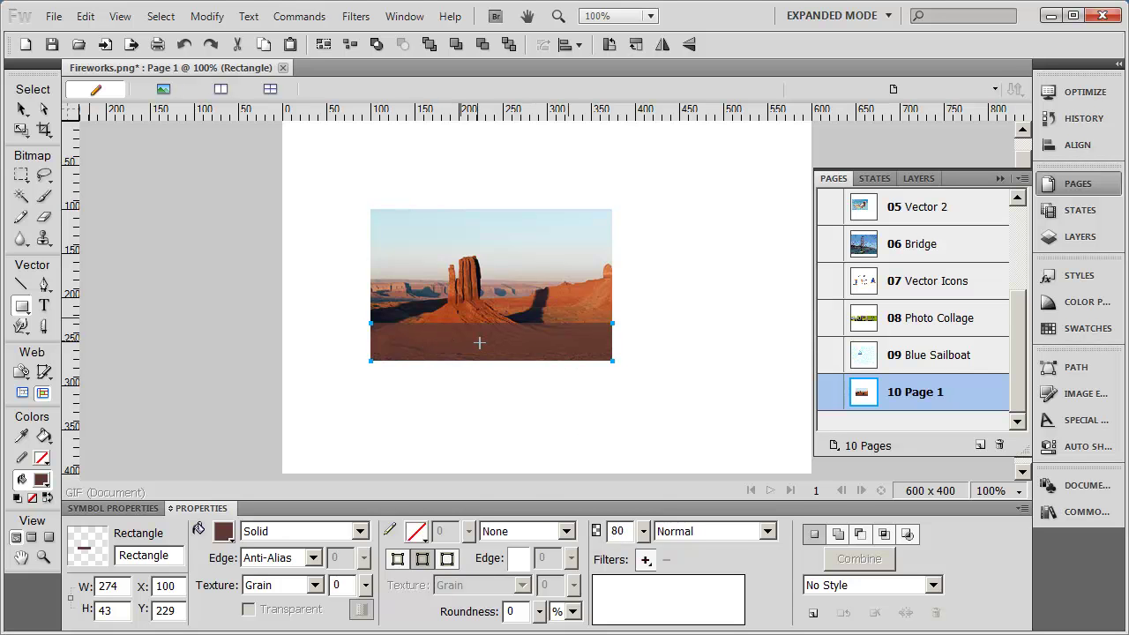
click(45, 305)
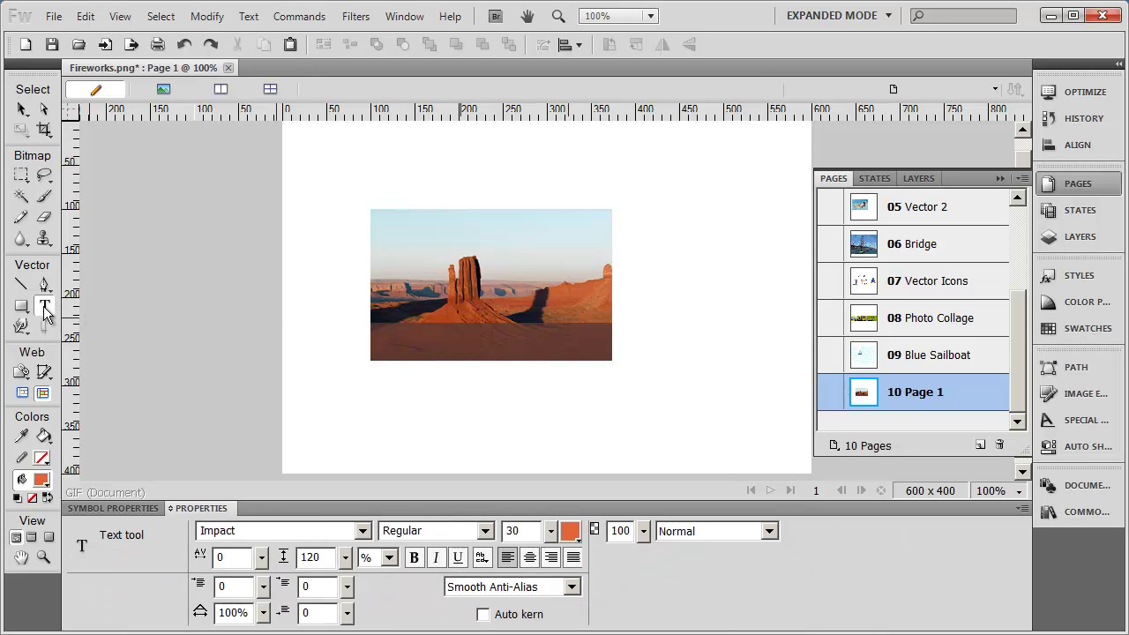
Add 'This is a title' text at font size 22 on the brown bar
click(394, 339)
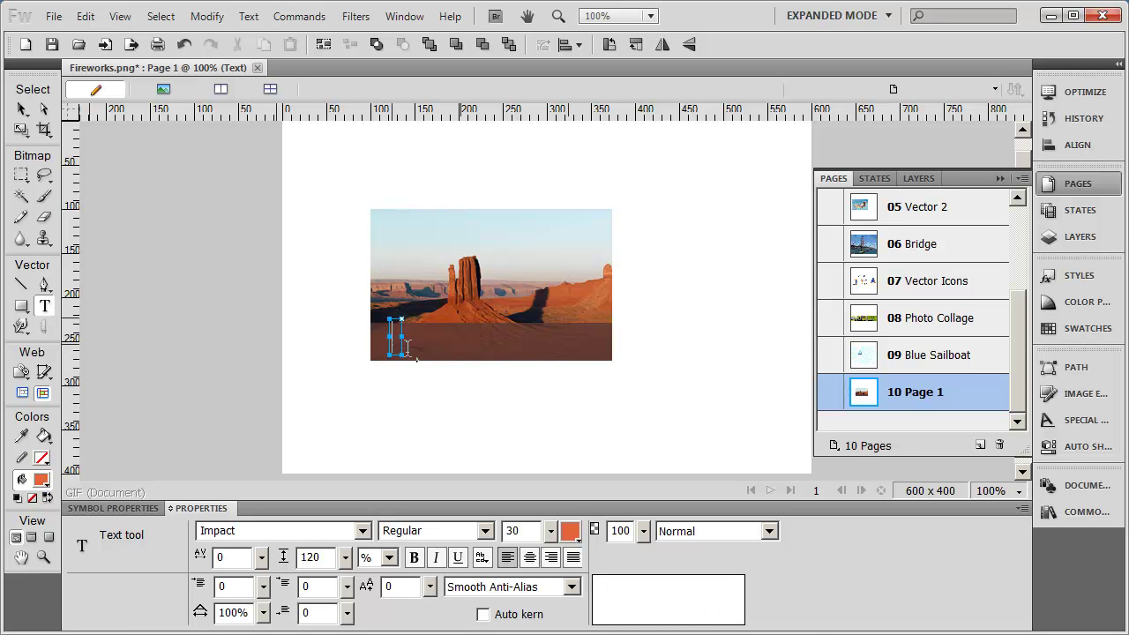
double_click(520, 531)
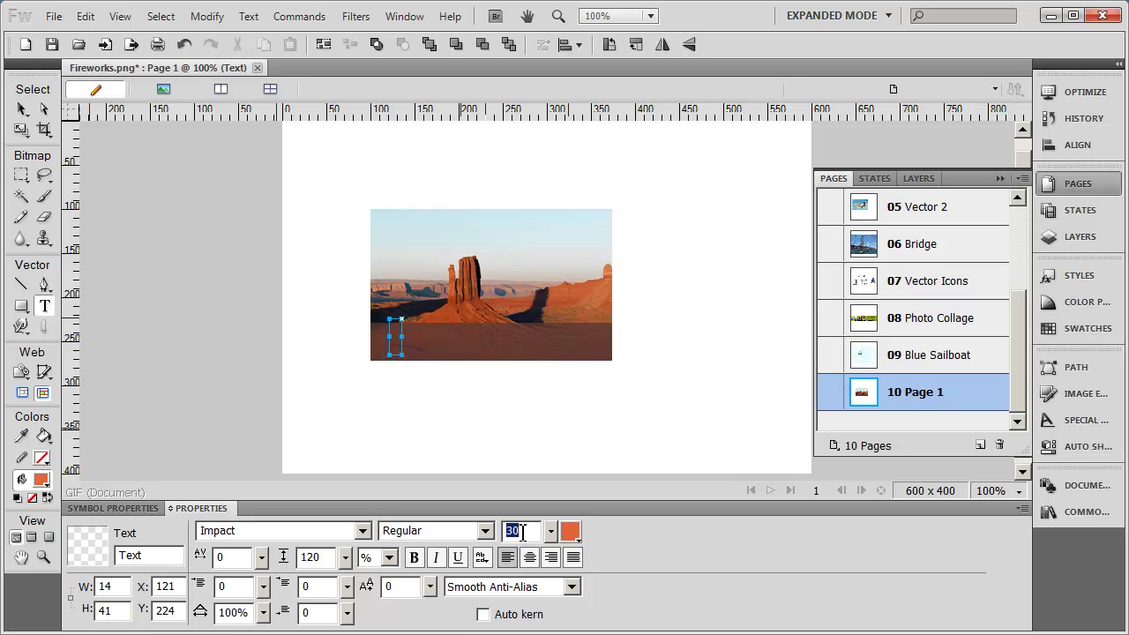
text(22)
key(Return)
text(This is a tit)
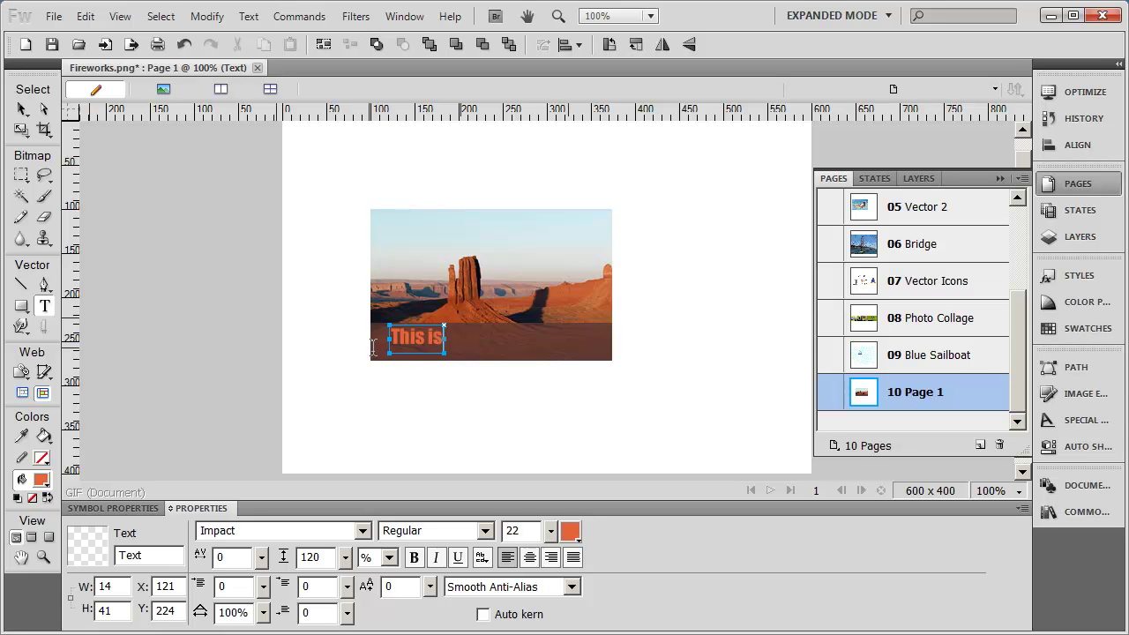
text(le)
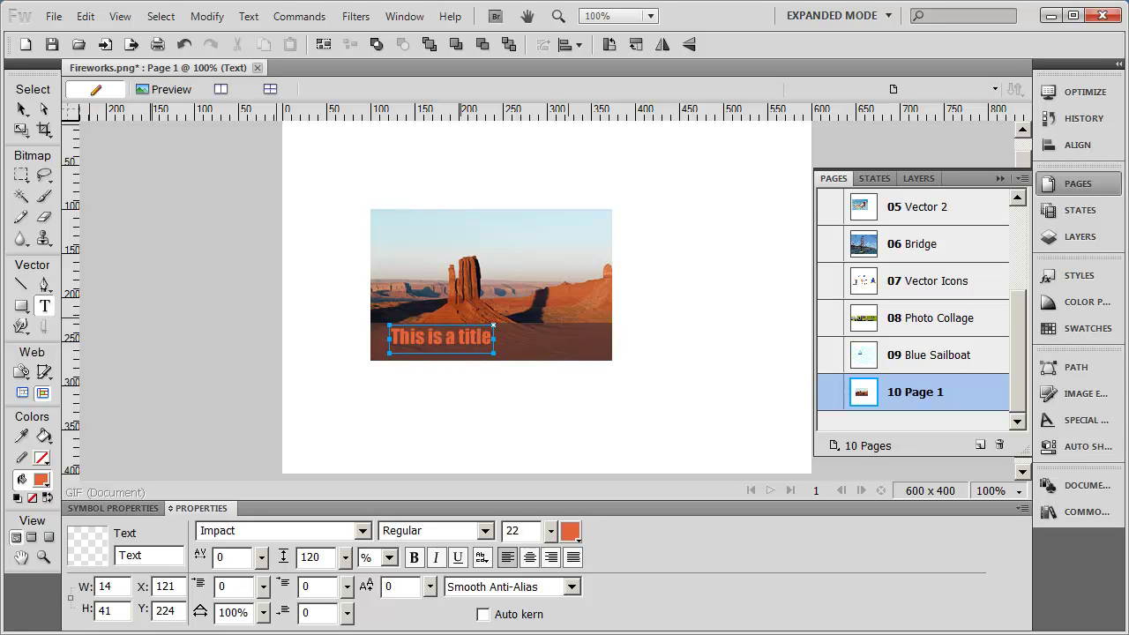
click(22, 109)
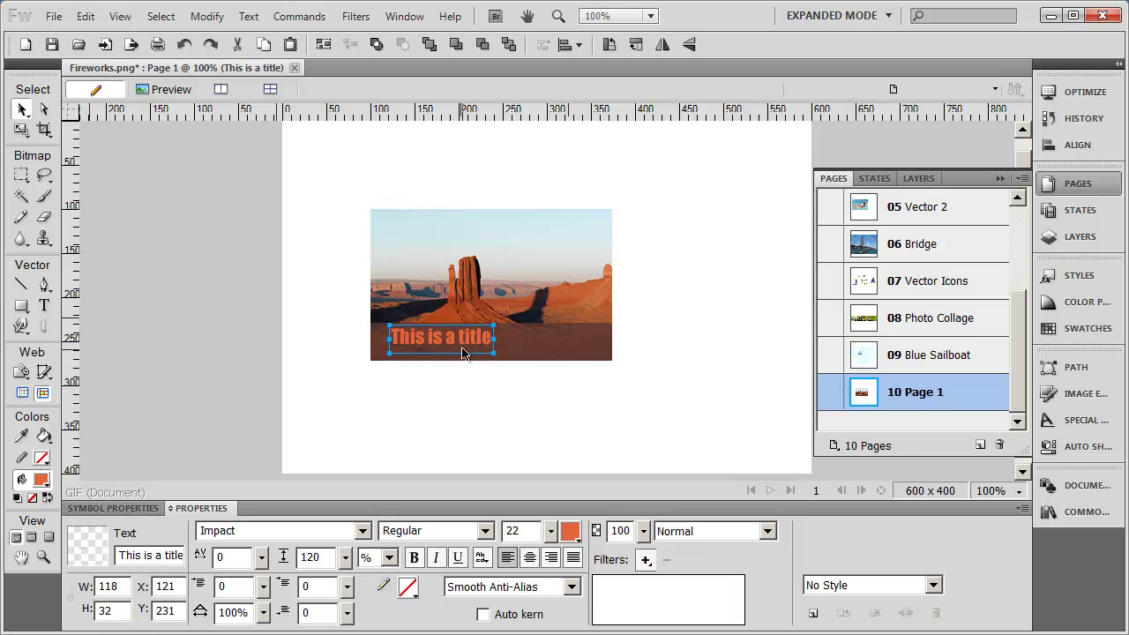
Nudge the title into place within the bar and make it white
drag(461, 348, 457, 351)
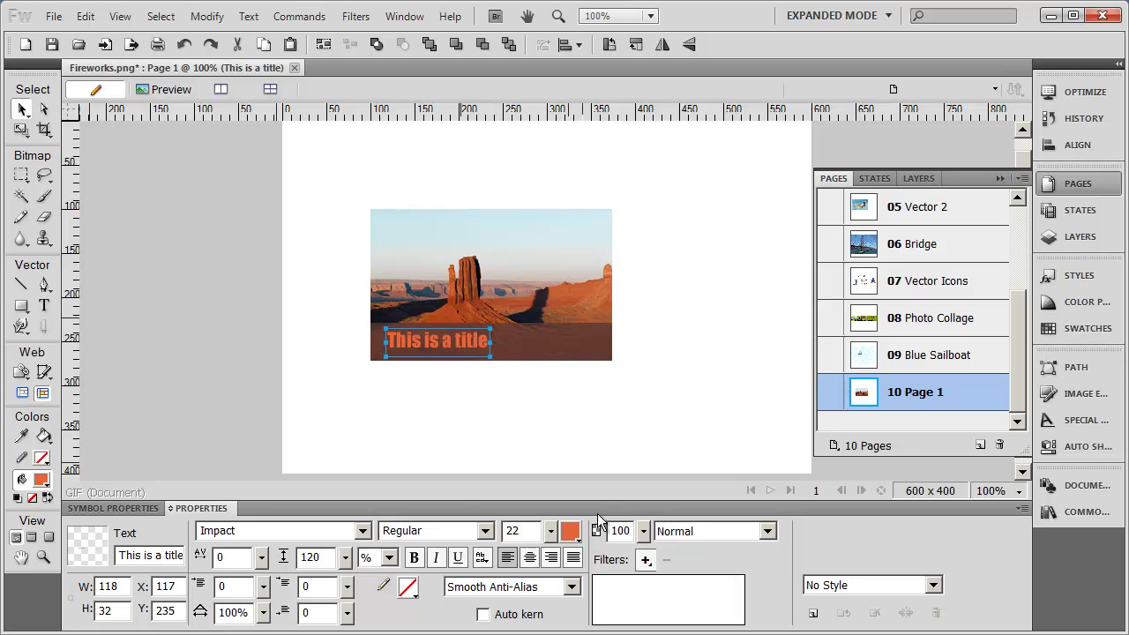
click(570, 531)
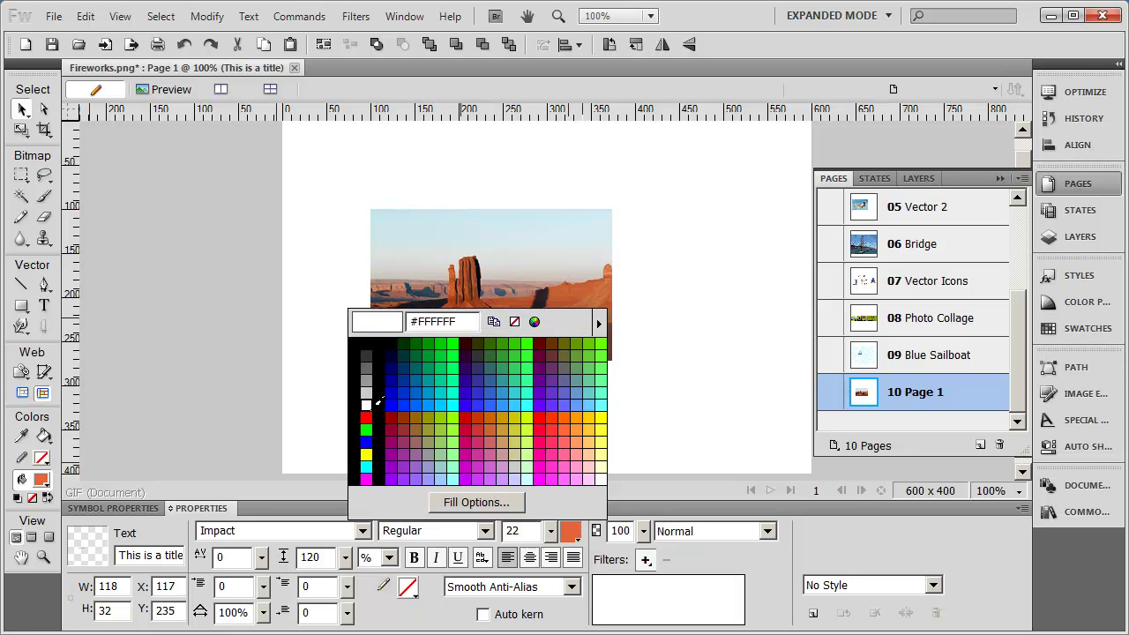
click(366, 404)
click(555, 366)
Lower the brown bar's opacity to 60%
click(550, 341)
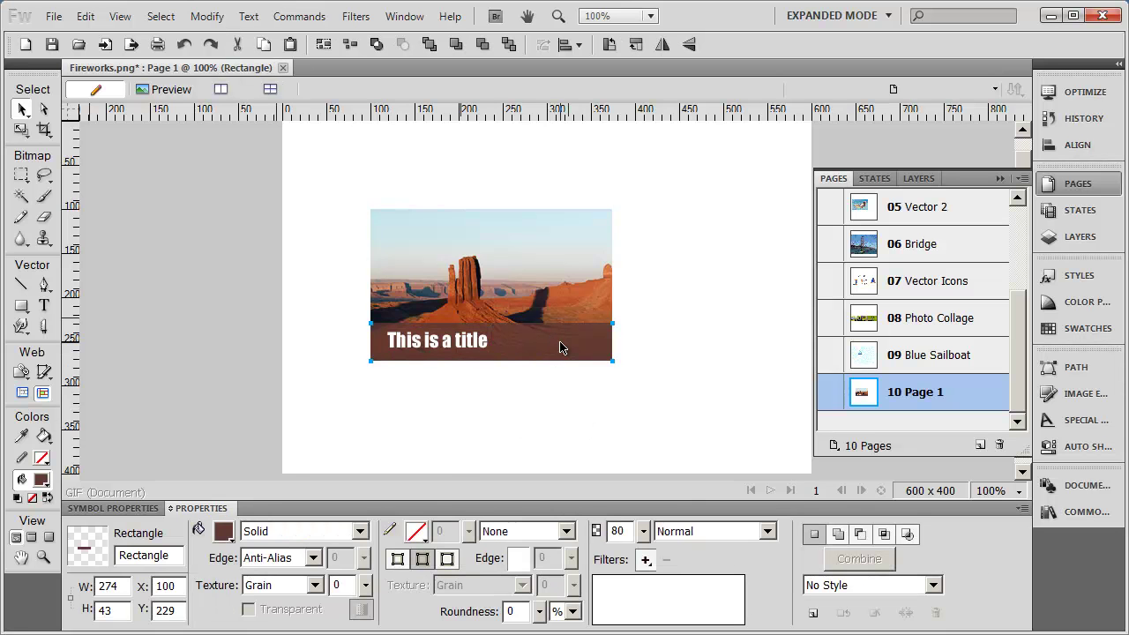
double_click(625, 531)
text(60)
click(748, 419)
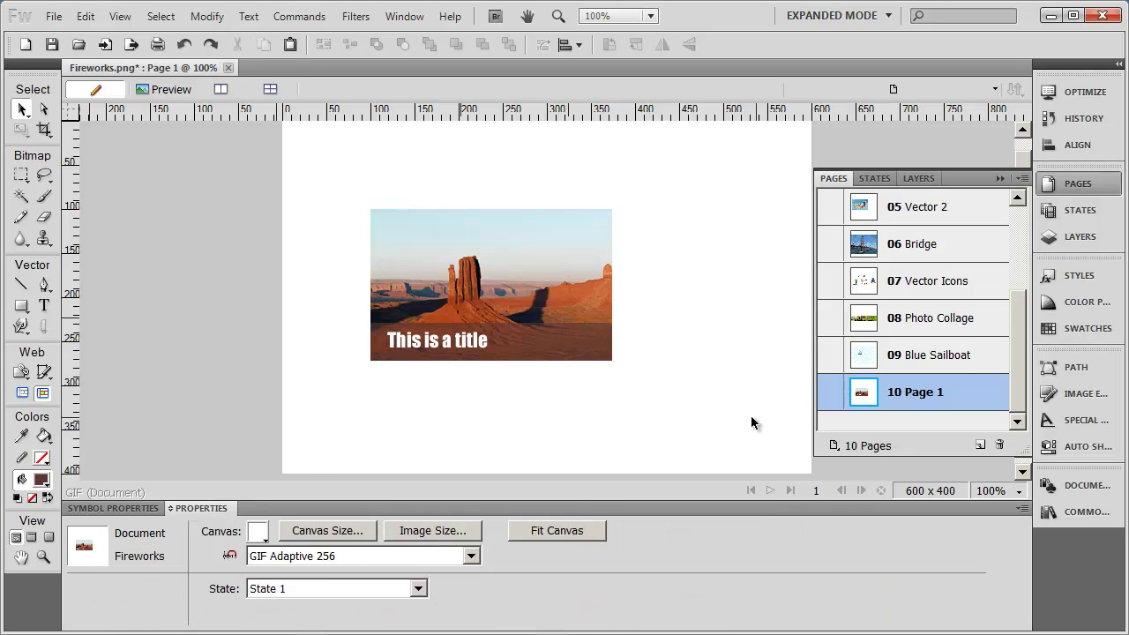
click(565, 342)
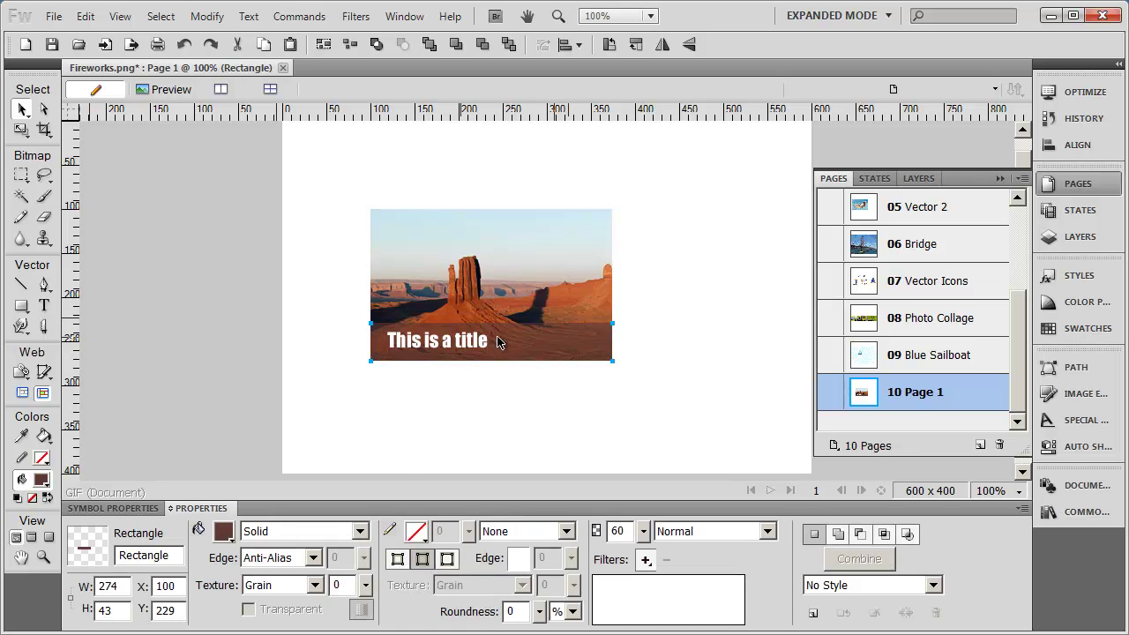
click(652, 404)
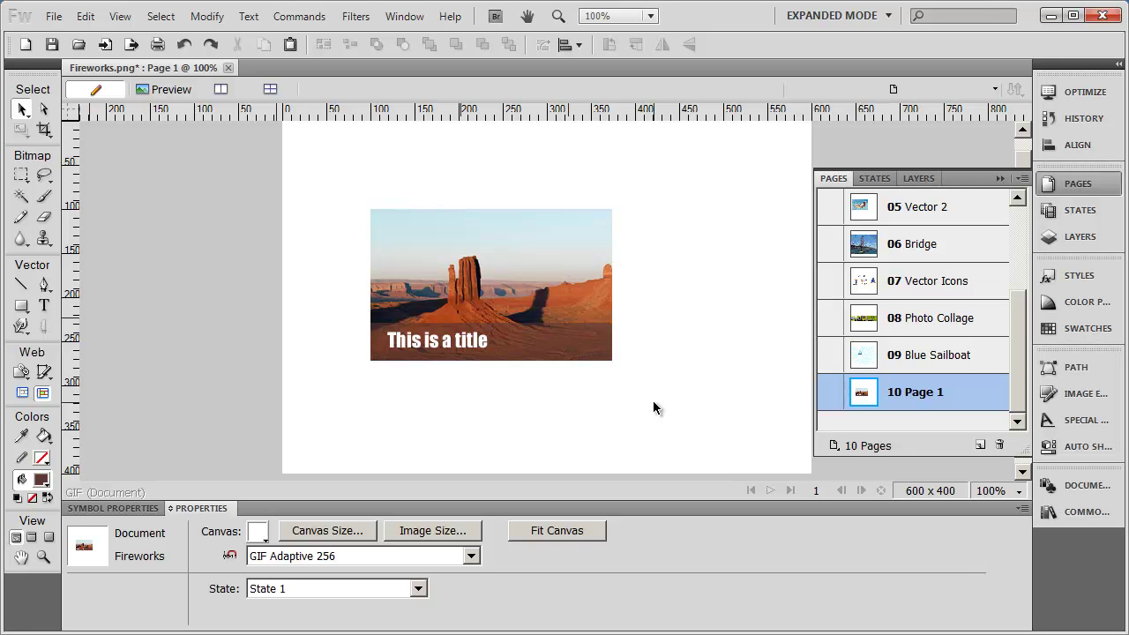
Draw a brown 121 × 110 rectangle to the right of the titled photo on Page 1
click(561, 321)
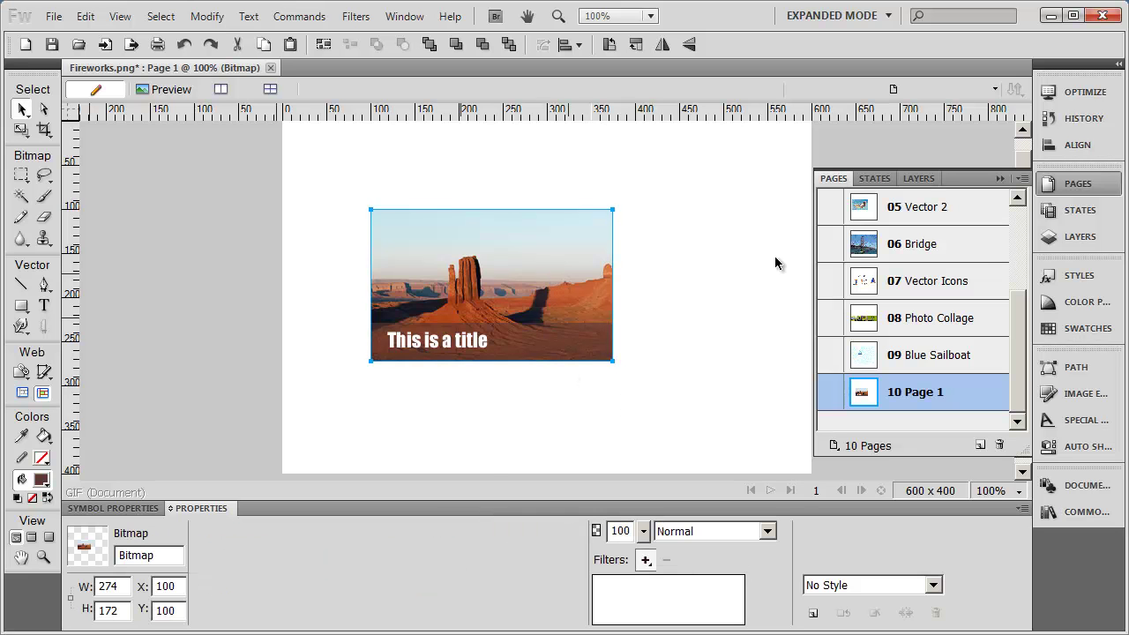
click(971, 278)
click(935, 393)
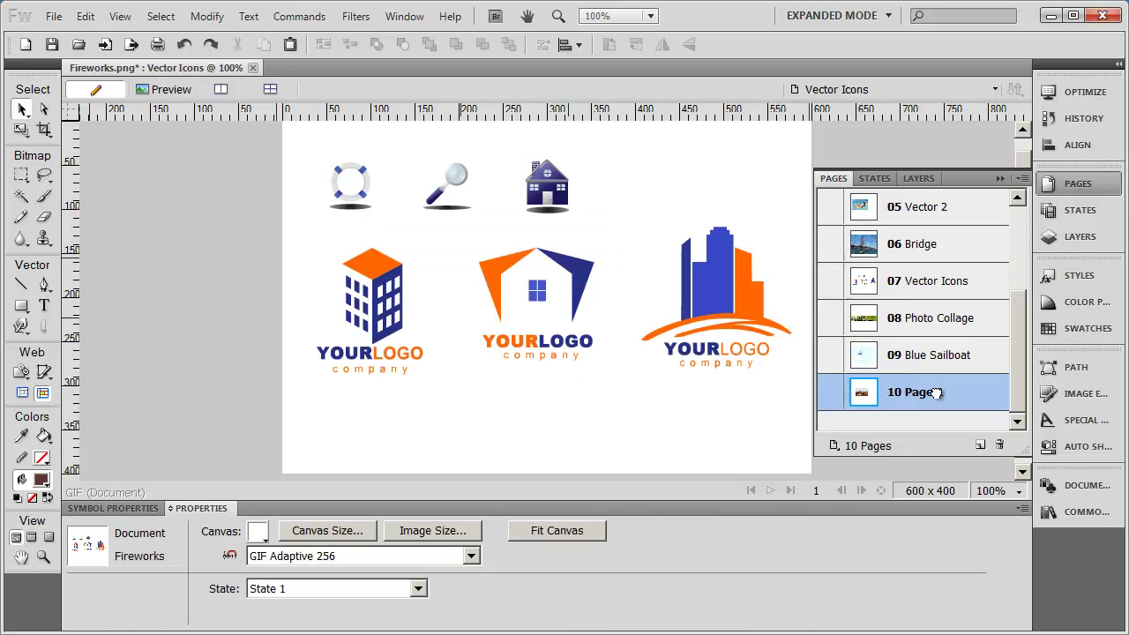
click(22, 306)
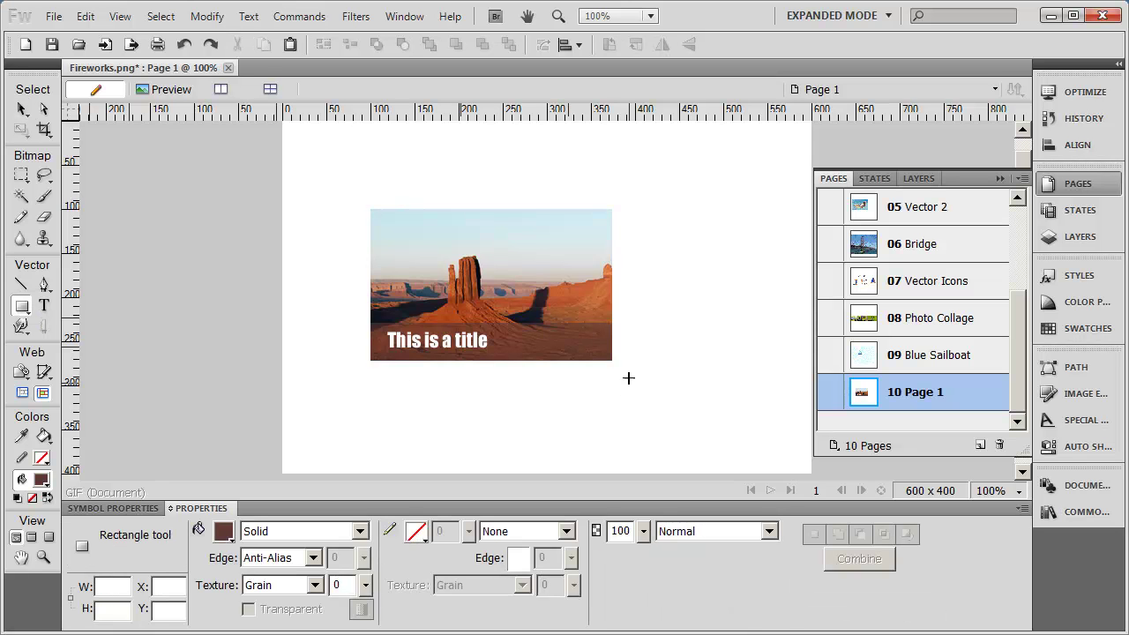
drag(652, 279, 758, 375)
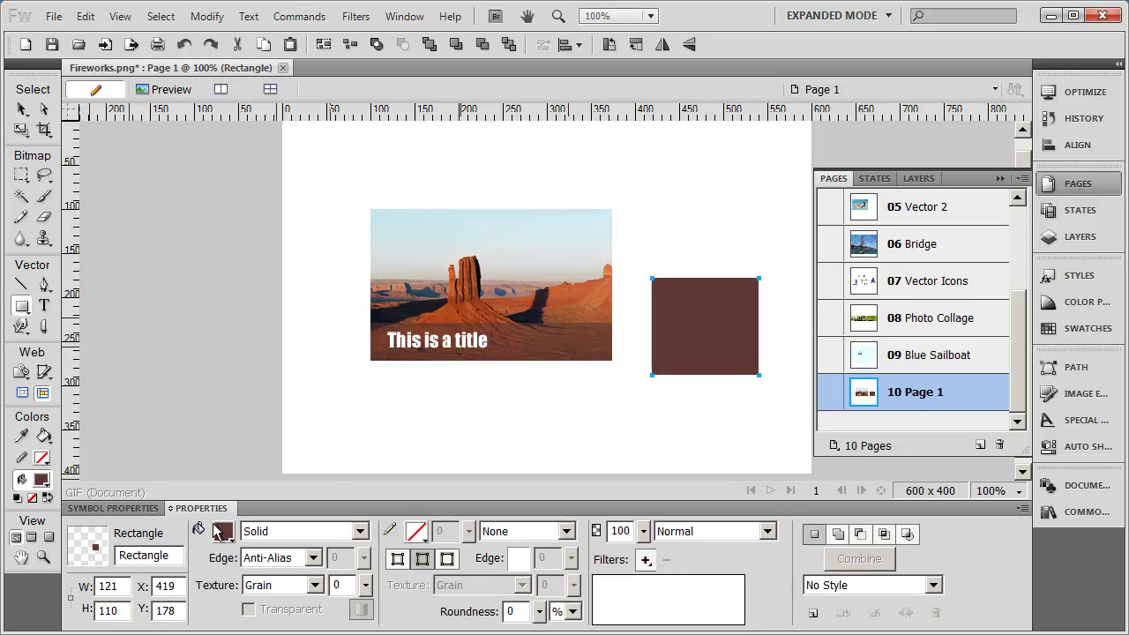